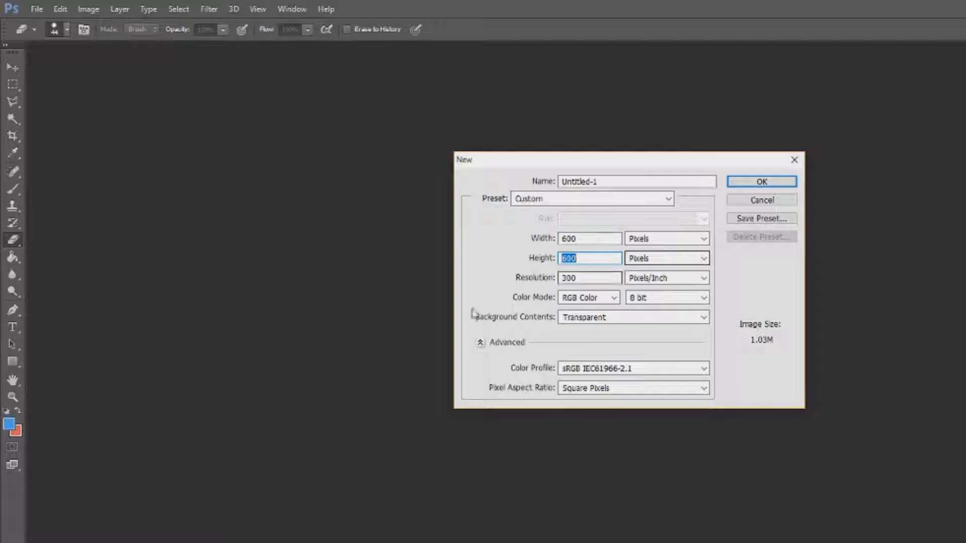
# - Create a 600 × 600 pixel document with transparent background and place the rocket image from the Desktop in it
pyautogui.click(762, 182)
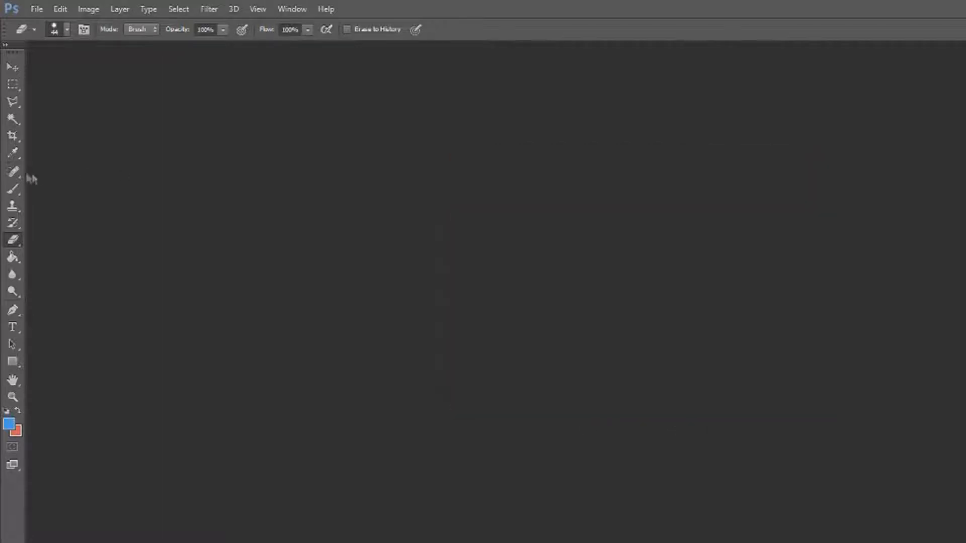
pyautogui.click(36, 8)
pyautogui.click(50, 223)
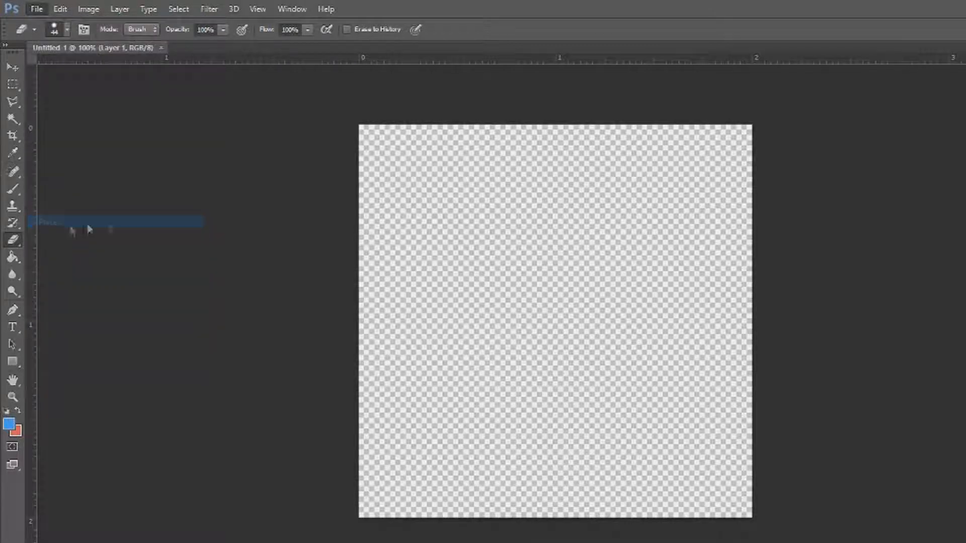
pyautogui.click(479, 226)
pyautogui.click(715, 301)
pyautogui.click(813, 511)
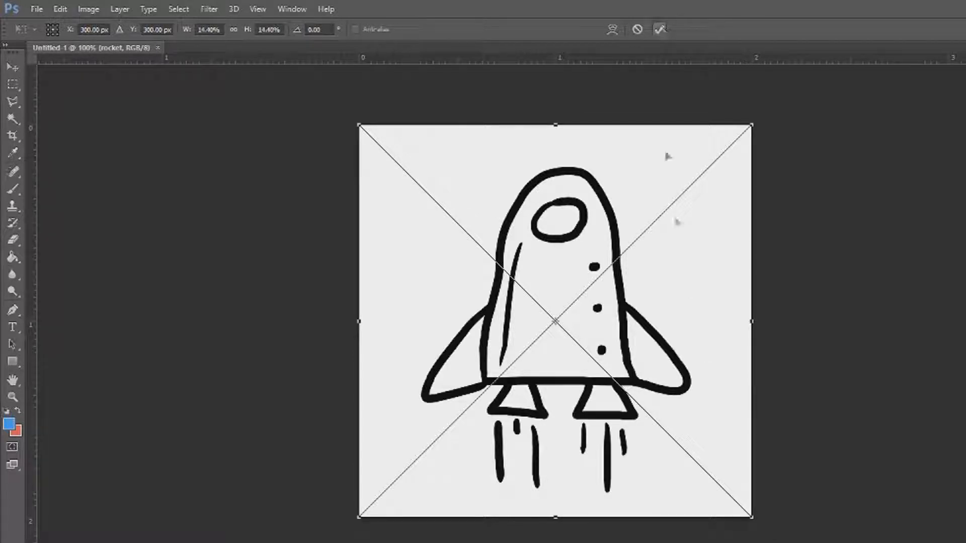
# - Scale the placed rocket image up proportionally so its frame extends slightly beyond the canvas, keep it centred, and commit the placement
pyautogui.moveTo(751, 519); pyautogui.dragTo(822, 542)
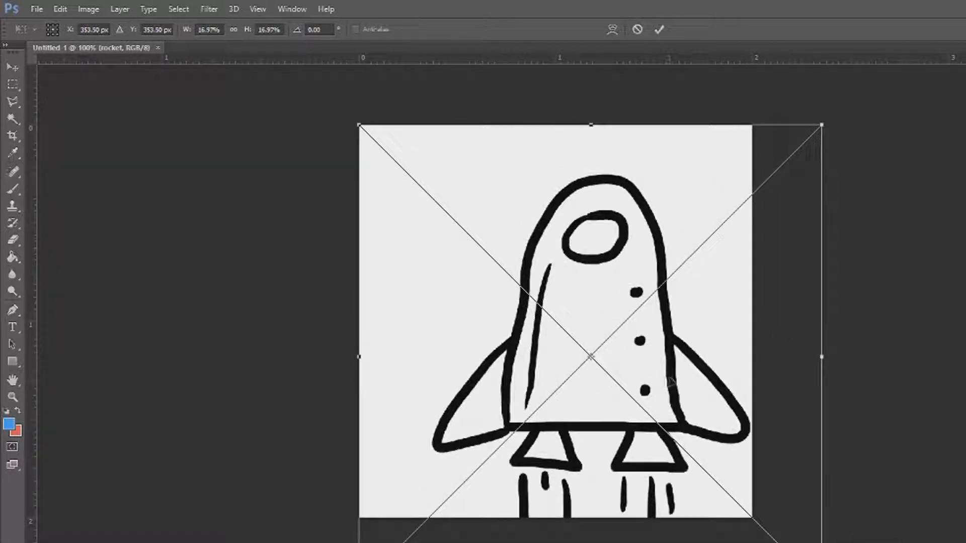
pyautogui.hotkey('ctrl', 'z')
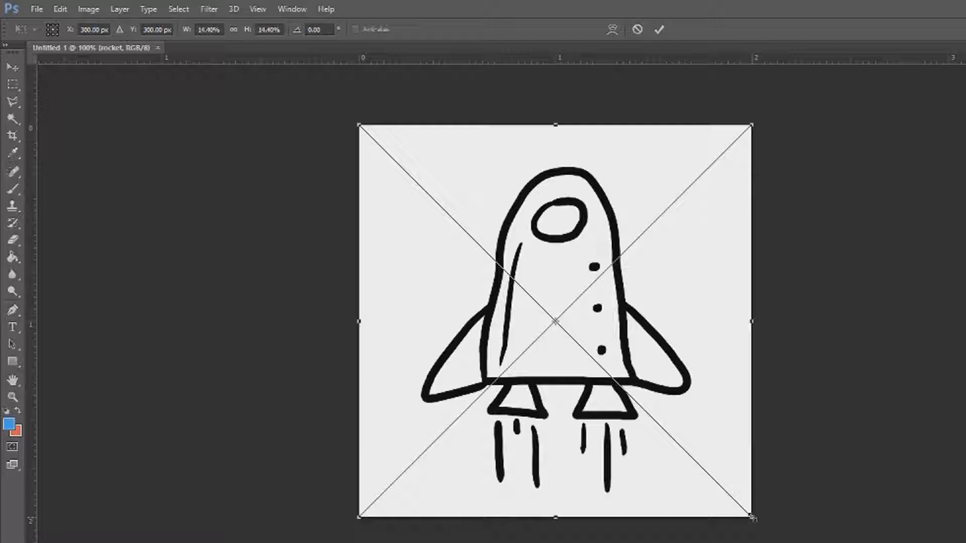
pyautogui.moveTo(752, 519); pyautogui.dragTo(780, 533)
pyautogui.moveTo(623, 343); pyautogui.dragTo(623, 335)
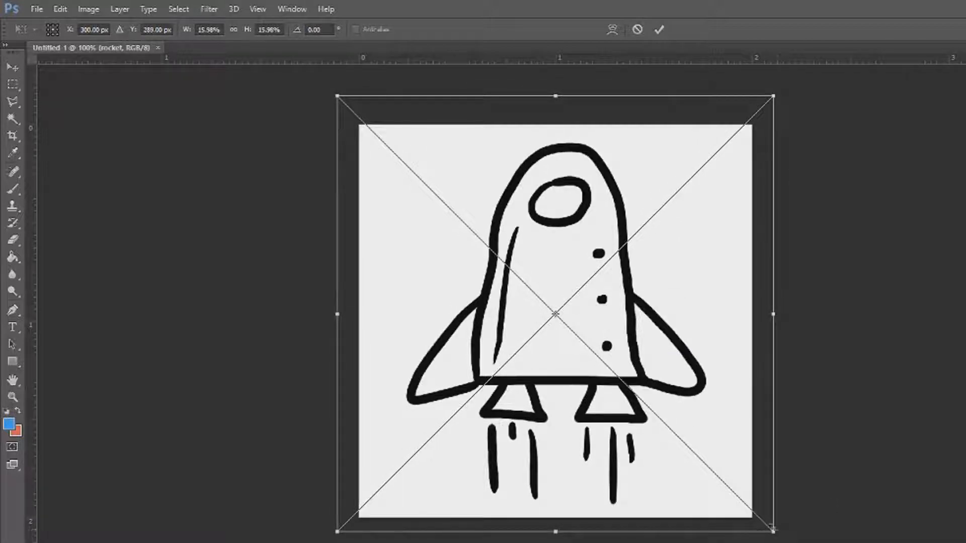
pyautogui.moveTo(775, 532); pyautogui.dragTo(783, 539)
pyautogui.click(660, 31)
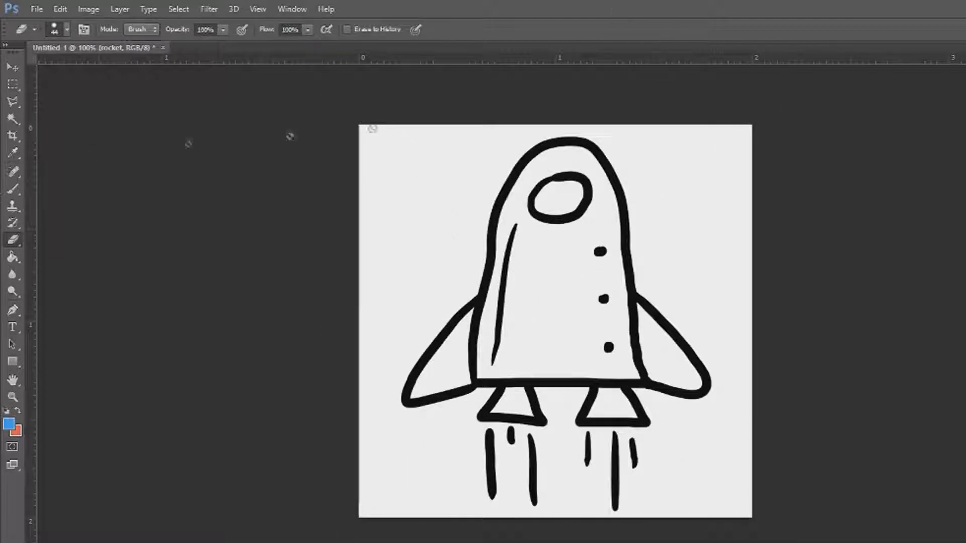
# - Select the white background and the white areas inside the rocket's body, window, wings and thrusters with the Magic Wand
pyautogui.click(14, 258)
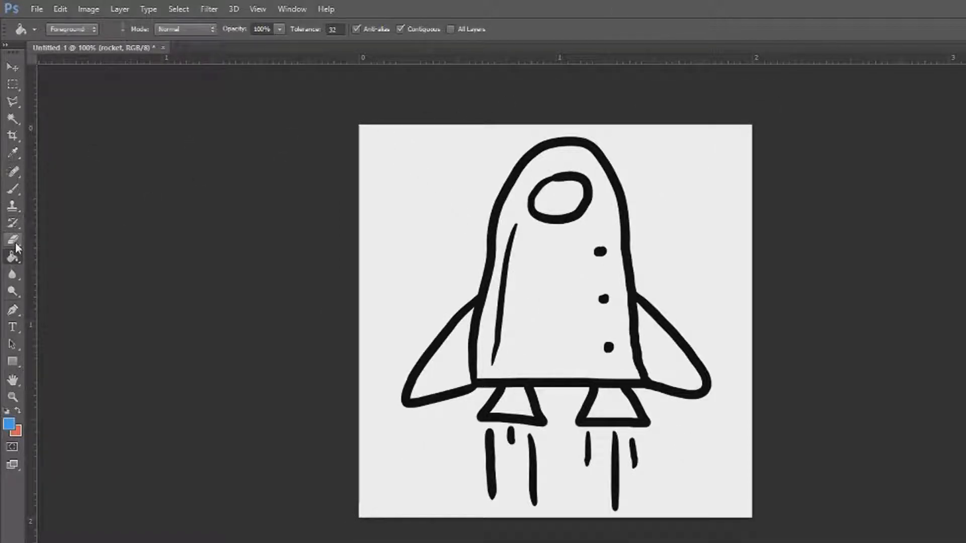
pyautogui.click(13, 240)
pyautogui.click(13, 119)
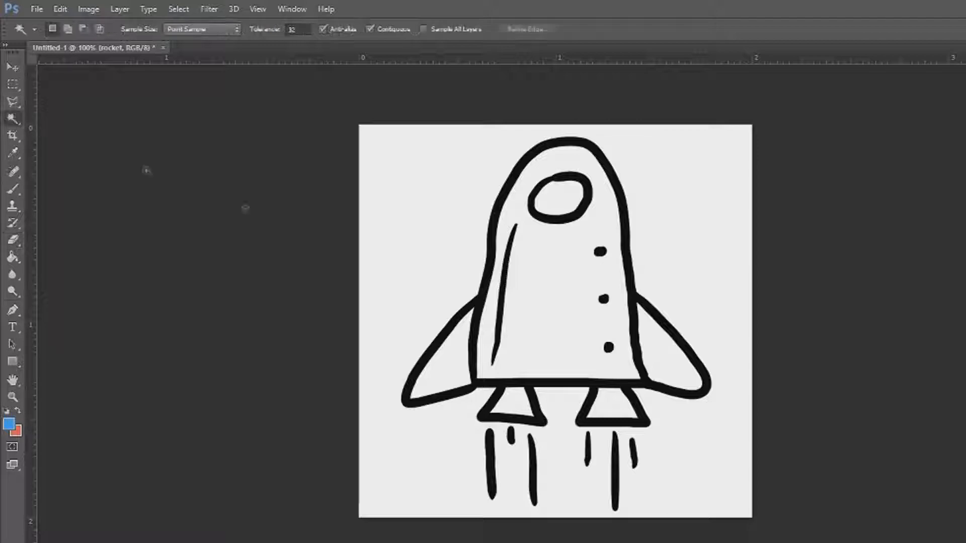
pyautogui.click(434, 231)
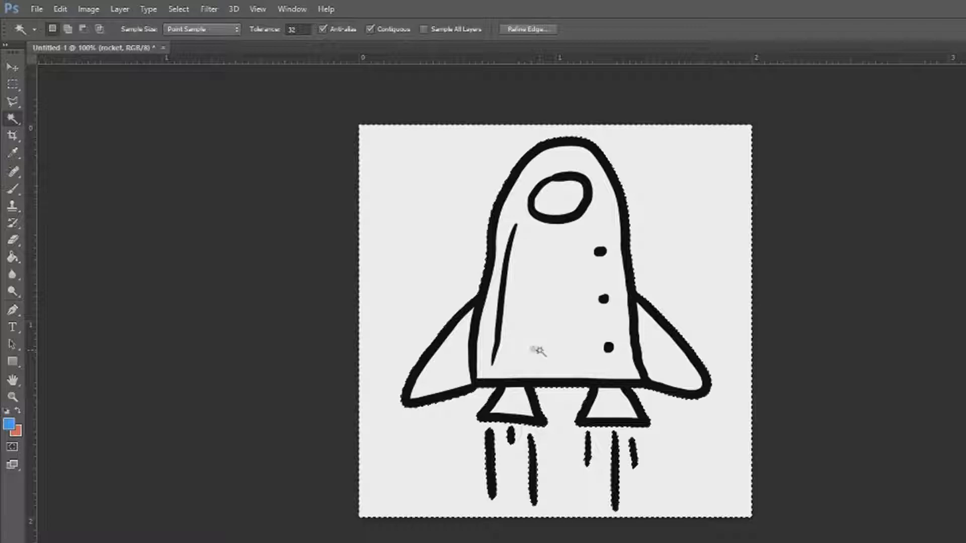
pyautogui.keyDown('shift'); pyautogui.click(448, 358); pyautogui.keyUp('shift')
pyautogui.keyDown('shift'); pyautogui.click(516, 409); pyautogui.keyUp('shift')
pyautogui.keyDown('shift'); pyautogui.click(547, 344); pyautogui.keyUp('shift')
pyautogui.keyDown('shift'); pyautogui.click(560, 199); pyautogui.keyUp('shift')
pyautogui.keyDown('shift'); pyautogui.click(662, 357); pyautogui.keyUp('shift')
pyautogui.keyDown('shift'); pyautogui.click(612, 408); pyautogui.keyUp('shift')
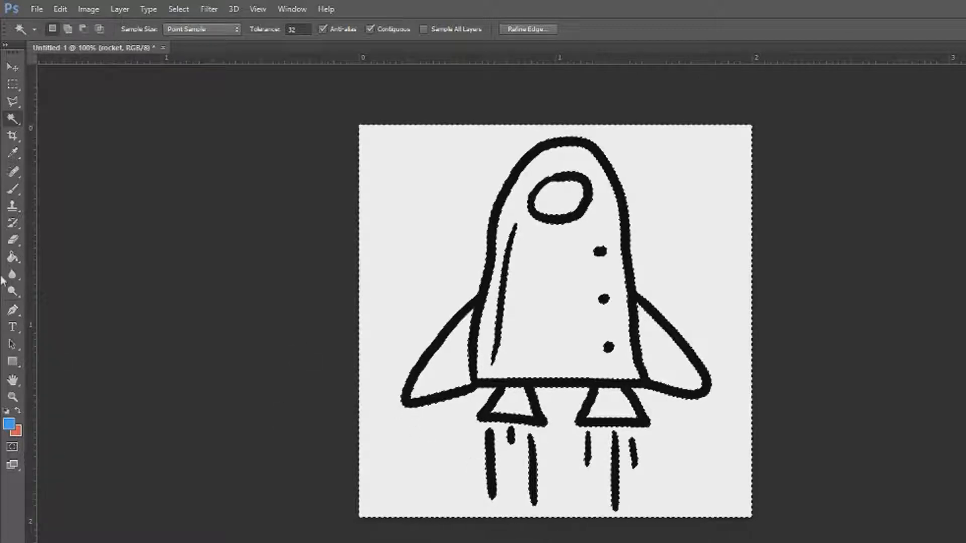
# - Erase the selected white areas around and inside the rocket using the Eraser at 432 px
pyautogui.click(13, 241)
pyautogui.click(604, 255)
pyautogui.click(605, 265)
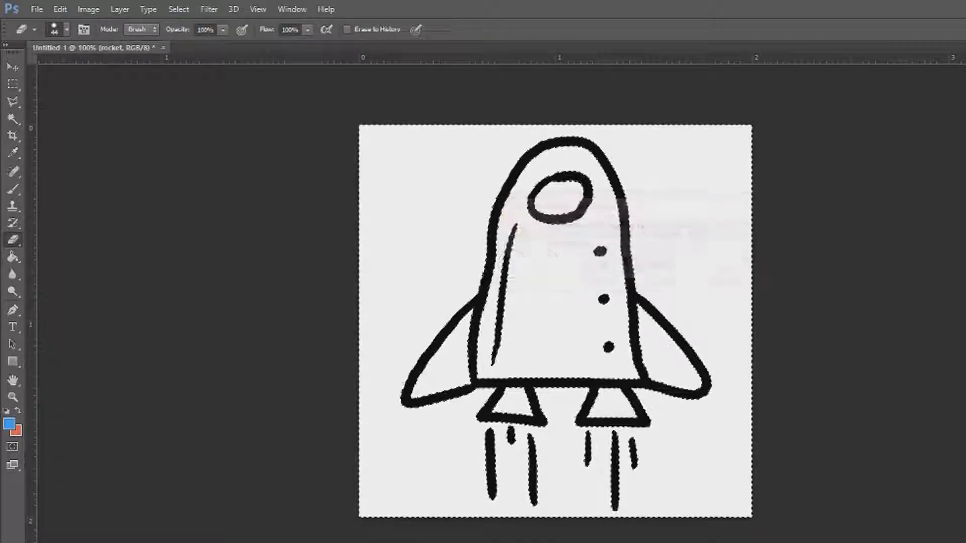
pyautogui.click(56, 30)
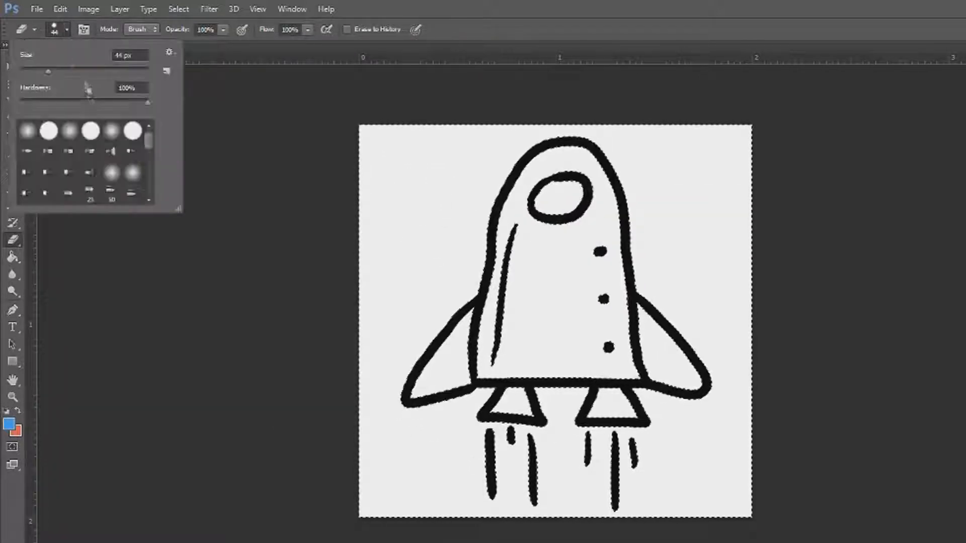
pyautogui.click(99, 71)
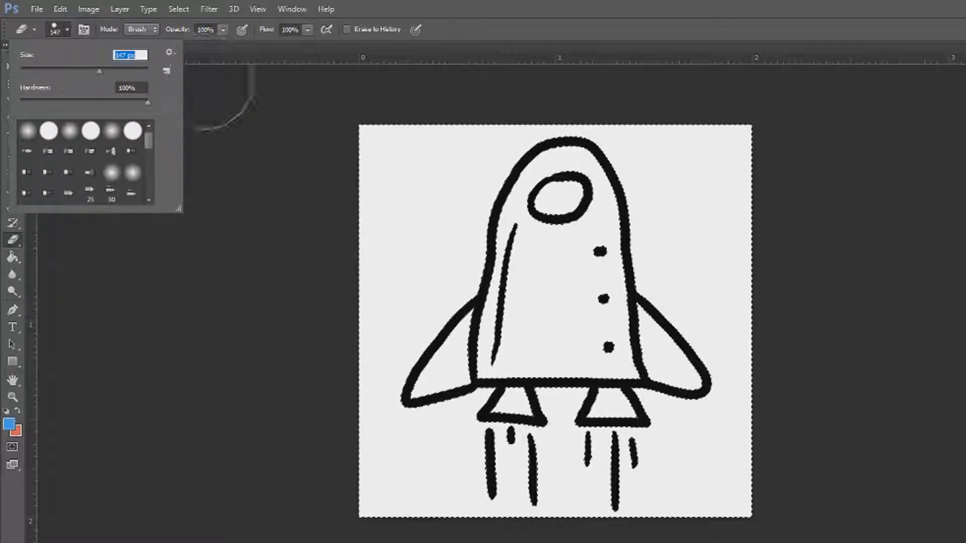
pyautogui.click(133, 72)
pyautogui.moveTo(477, 207)
pyautogui.mouseDown()
pyautogui.moveTo(234, 216)
pyautogui.moveTo(500, 484)
pyautogui.mouseUp()
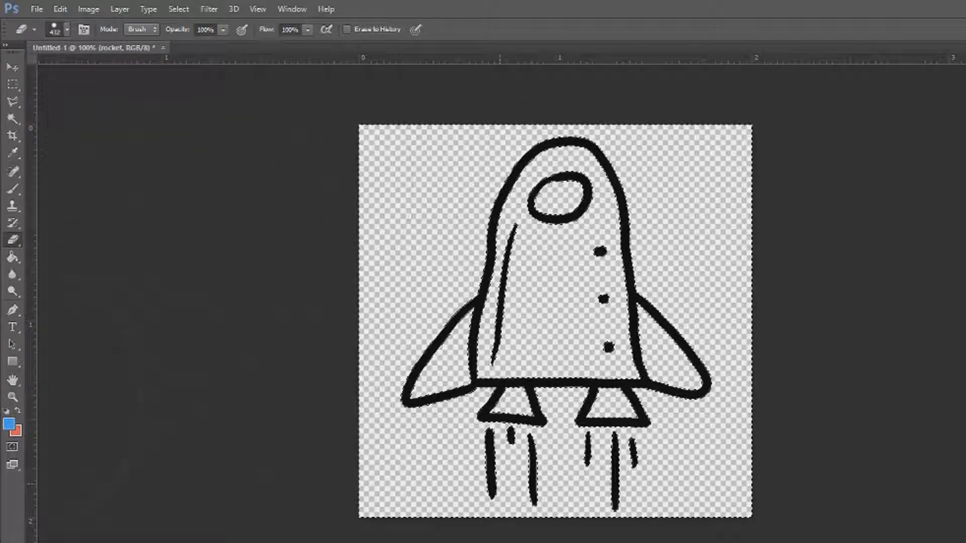
# - Deselect the erased areas and save the document to the Desktop in Photoshop format as rocket-orignal
pyautogui.click(12, 84)
pyautogui.click(36, 9)
pyautogui.click(95, 166)
pyautogui.write('r')
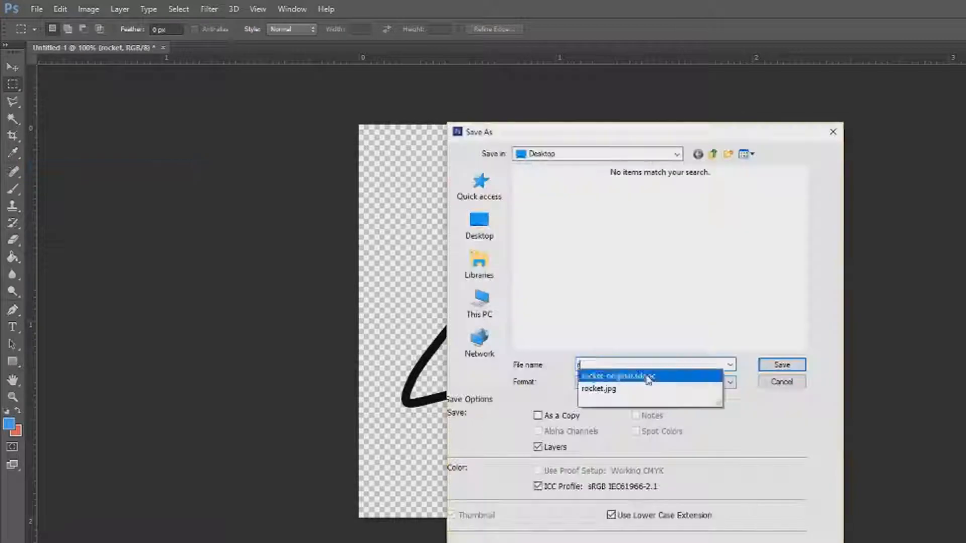
pyautogui.write('ocket-orignal')
pyautogui.press('Return')
pyautogui.press('Return')
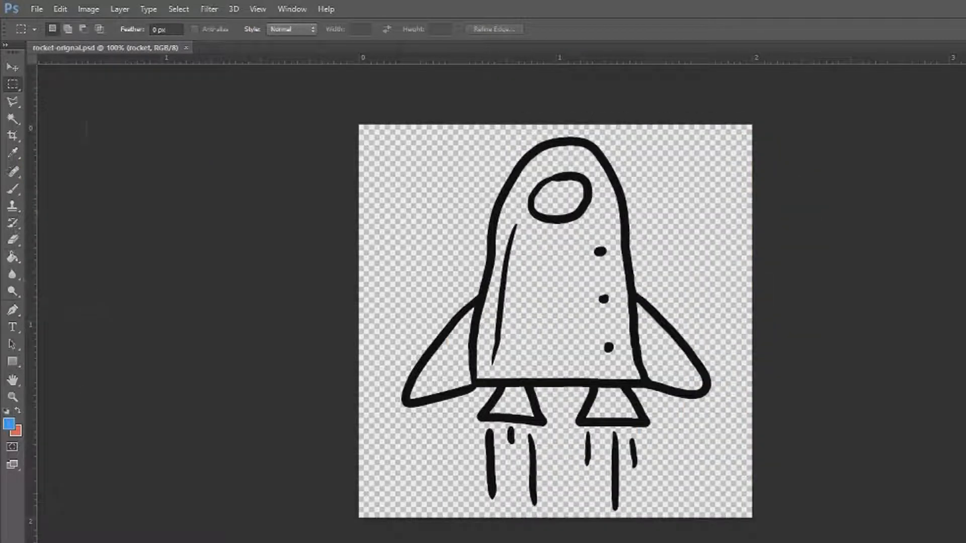
# - Fill the rocket's outline, inner line, window ring and three dots with blue #42a5f5 using the Paint Bucket
pyautogui.click(38, 9)
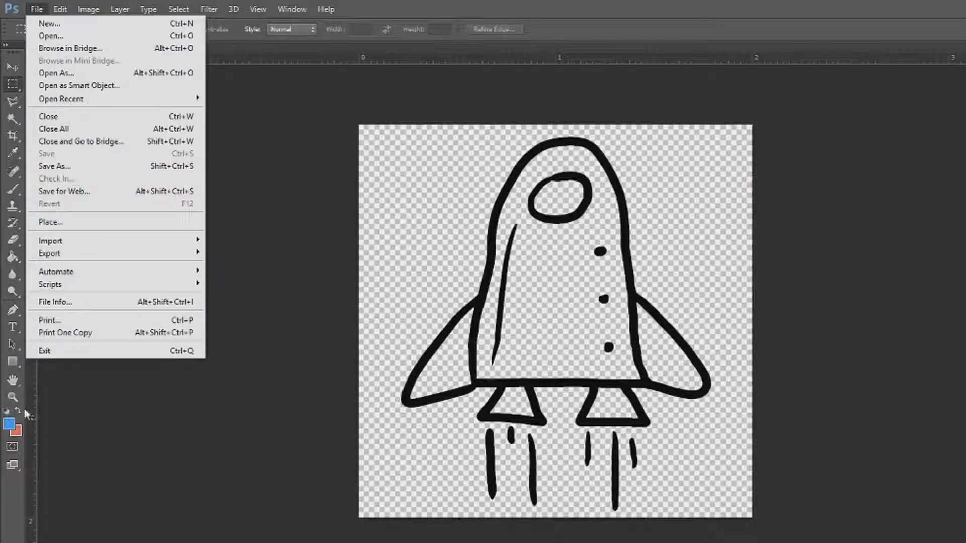
pyautogui.click(13, 426)
pyautogui.click(10, 424)
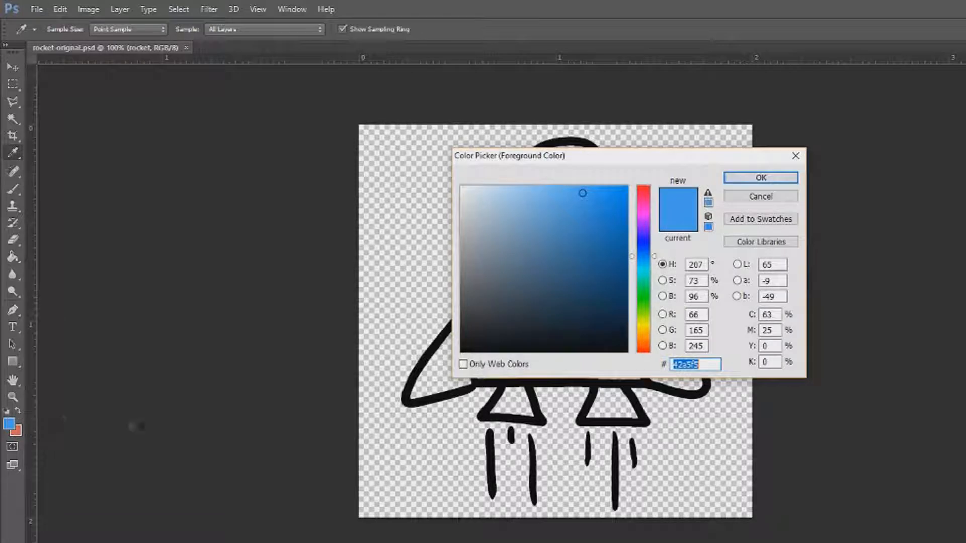
pyautogui.click(745, 179)
pyautogui.click(13, 257)
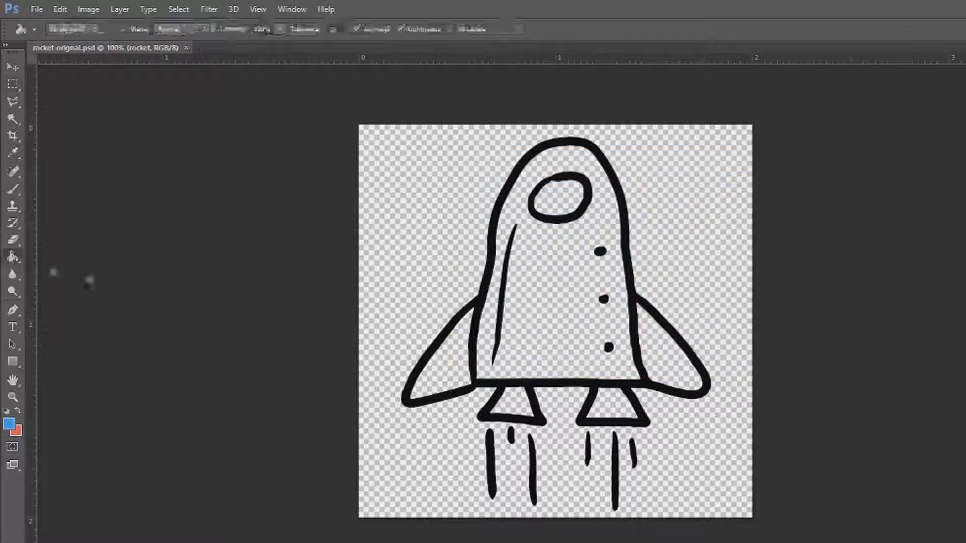
pyautogui.click(491, 280)
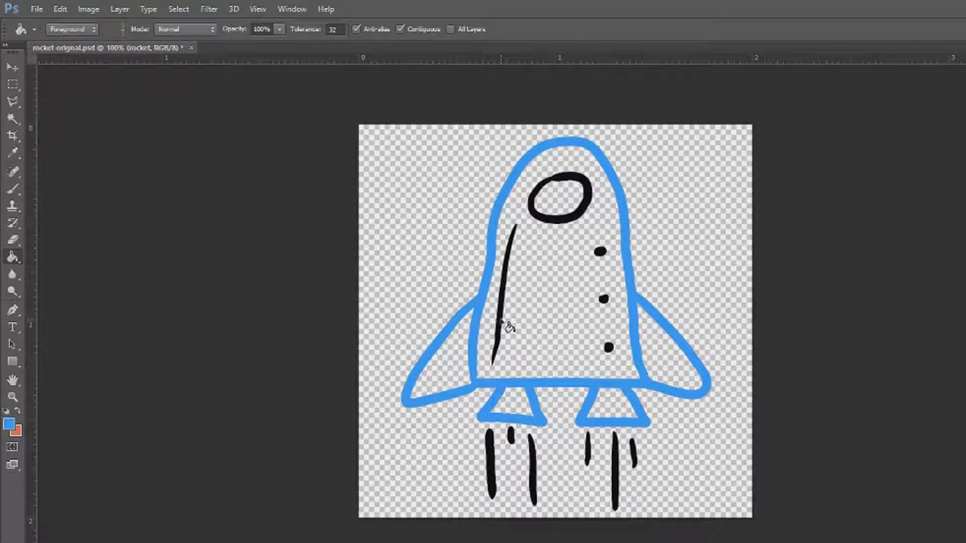
pyautogui.click(502, 322)
pyautogui.click(604, 301)
pyautogui.click(600, 252)
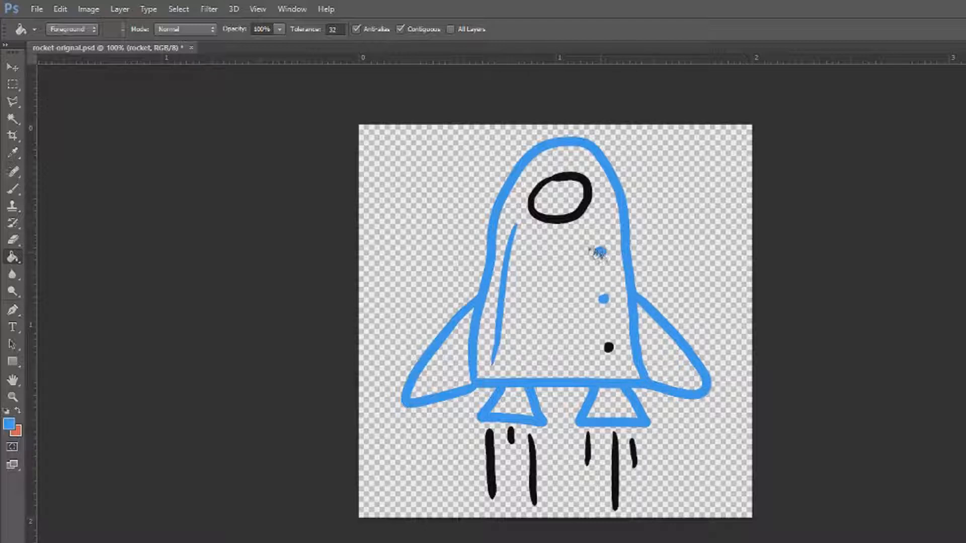
pyautogui.click(576, 219)
pyautogui.click(609, 347)
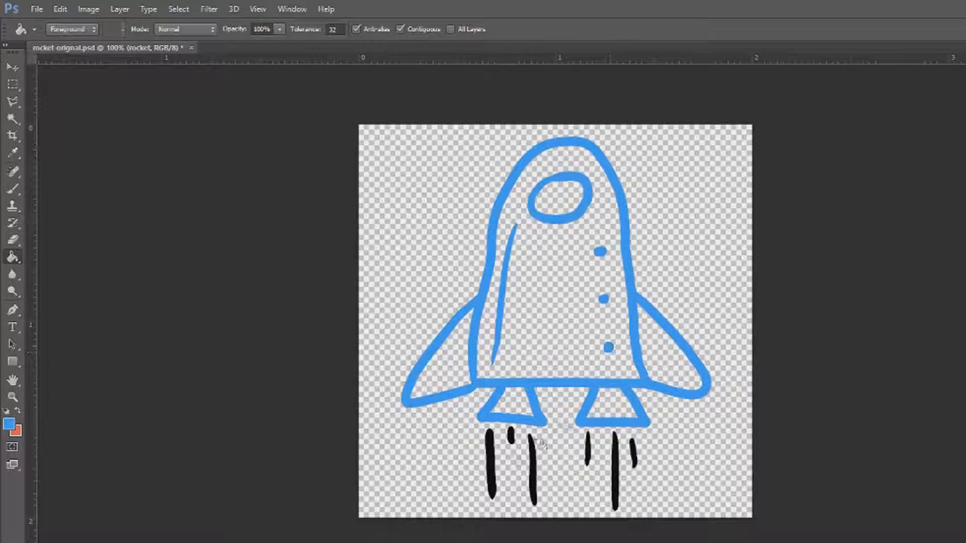
# - Fill the six exhaust lines below the thrusters with the same blue
pyautogui.click(492, 478)
pyautogui.click(511, 436)
pyautogui.click(532, 471)
pyautogui.click(588, 453)
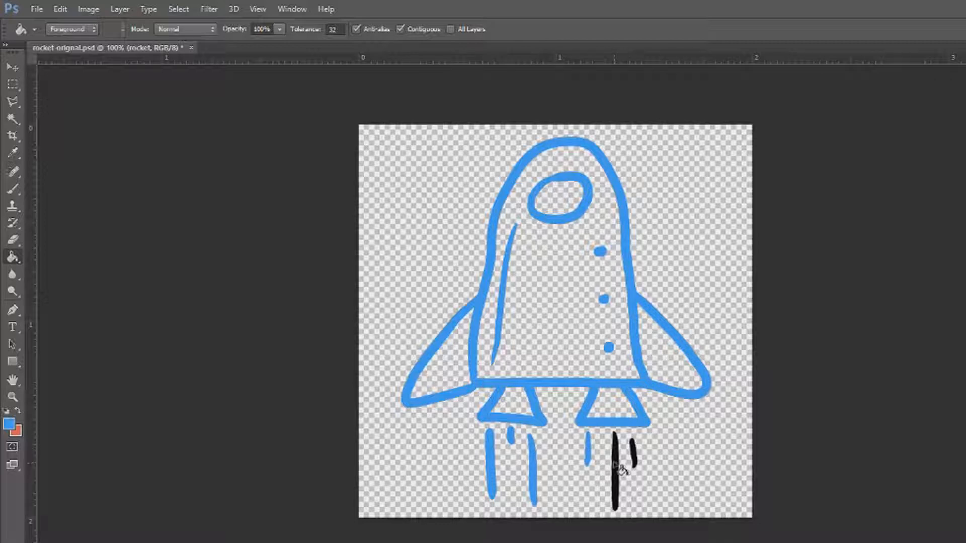
pyautogui.click(615, 468)
pyautogui.click(633, 453)
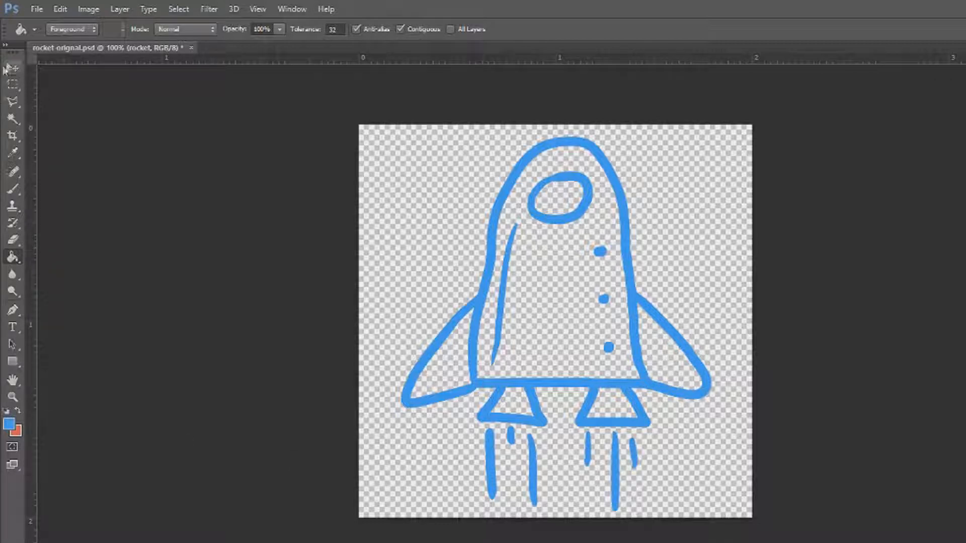
# - Save a copy of the blue rocket to the Desktop in JPEG format as blue-rocket-logo, accepting the JPEG options
pyautogui.click(37, 9)
pyautogui.click(50, 166)
pyautogui.click(699, 382)
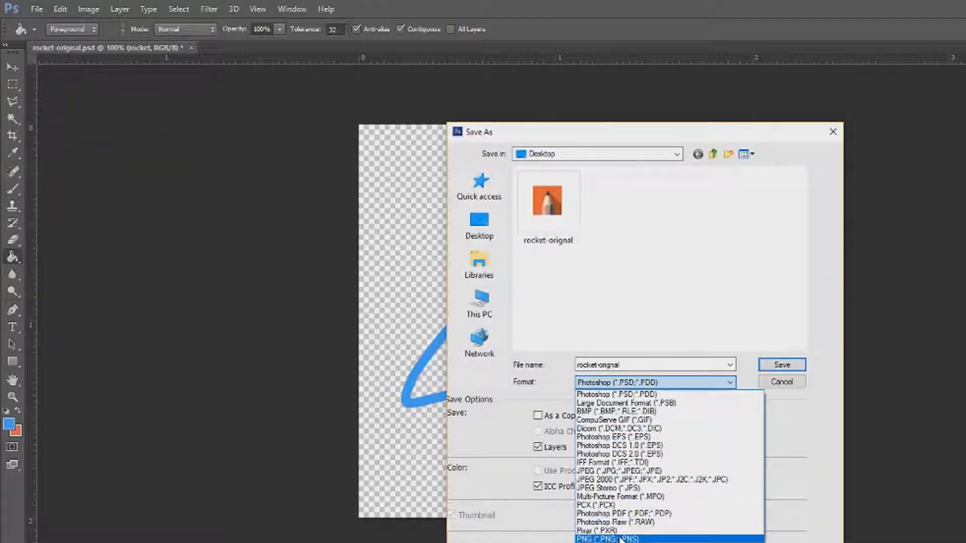
pyautogui.click(621, 540)
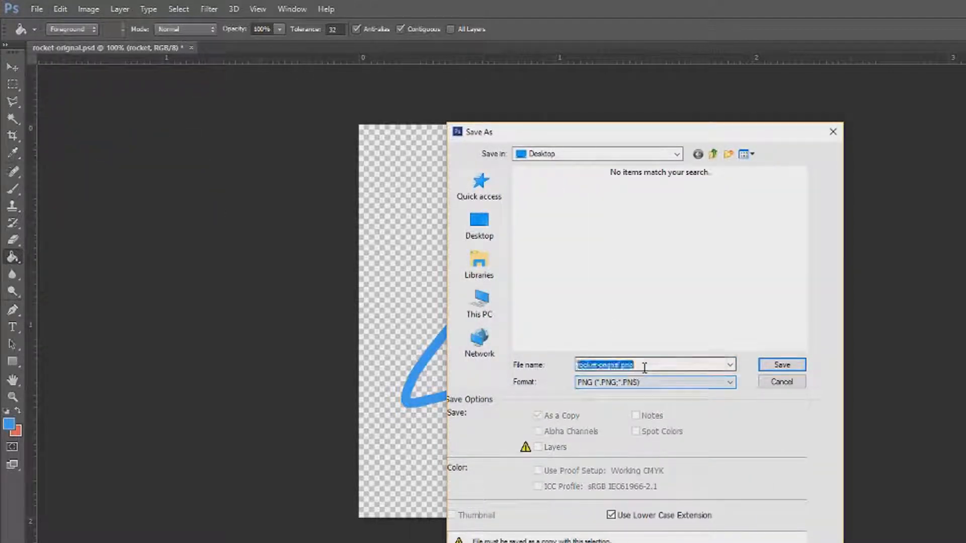
pyautogui.click(638, 383)
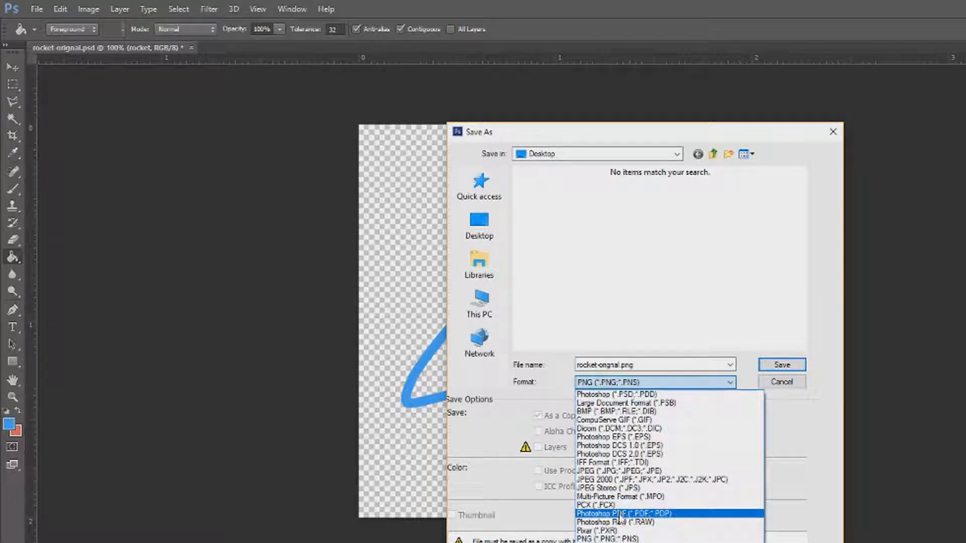
pyautogui.click(624, 473)
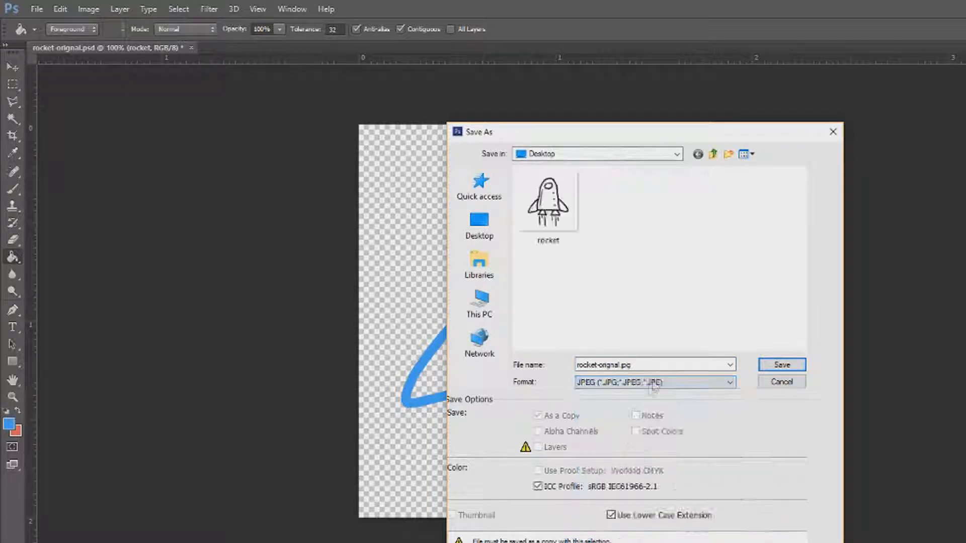
pyautogui.click(659, 364)
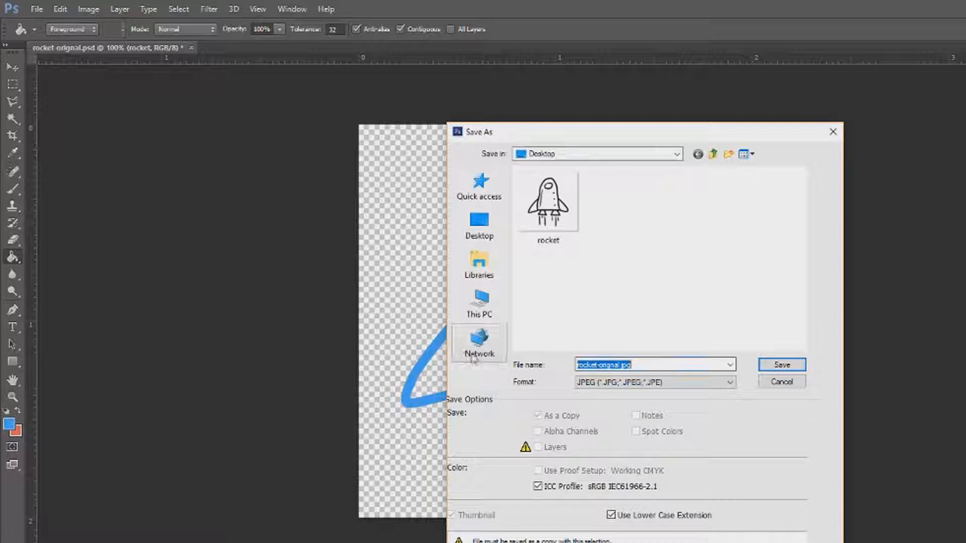
pyautogui.write('blue-')
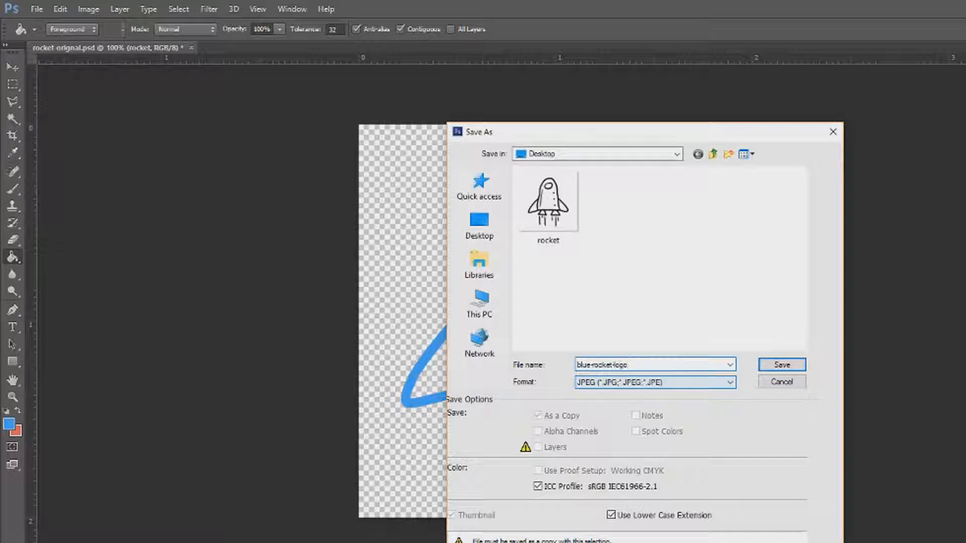
pyautogui.click(778, 371)
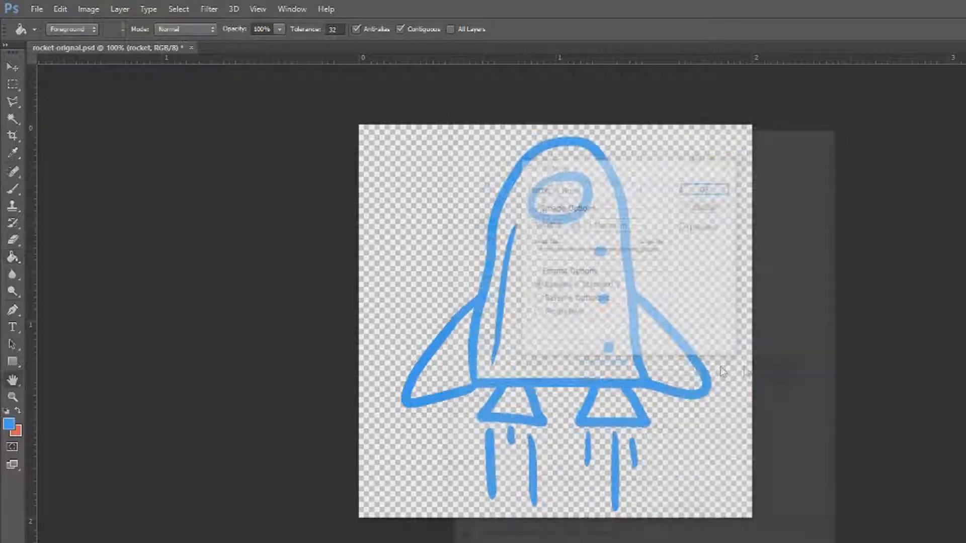
pyautogui.click(706, 188)
pyautogui.press('g')
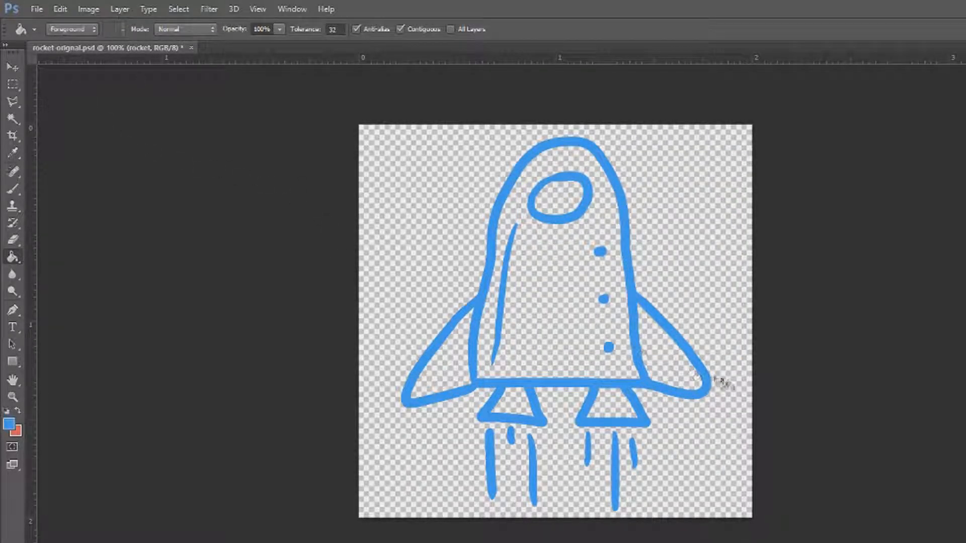
# - Undo all the blue fills on the rocket's outline, details and exhaust lines
pyautogui.click(553, 340)
pyautogui.hotkey('ctrl', 'z')
pyautogui.hotkey('ctrl', 'alt', 'z')
pyautogui.hotkey('ctrl', 'alt', 'z')
pyautogui.hotkey('ctrl', 'alt', 'z')
pyautogui.hotkey('ctrl', 'alt', 'z')
pyautogui.hotkey('ctrl', 'alt', 'z')
pyautogui.hotkey('ctrl', 'alt', 'z')
pyautogui.hotkey('ctrl', 'alt', 'z')
pyautogui.hotkey('ctrl', 'alt', 'z')
pyautogui.hotkey('ctrl', 'alt', 'z')
pyautogui.hotkey('ctrl', 'alt', 'z')
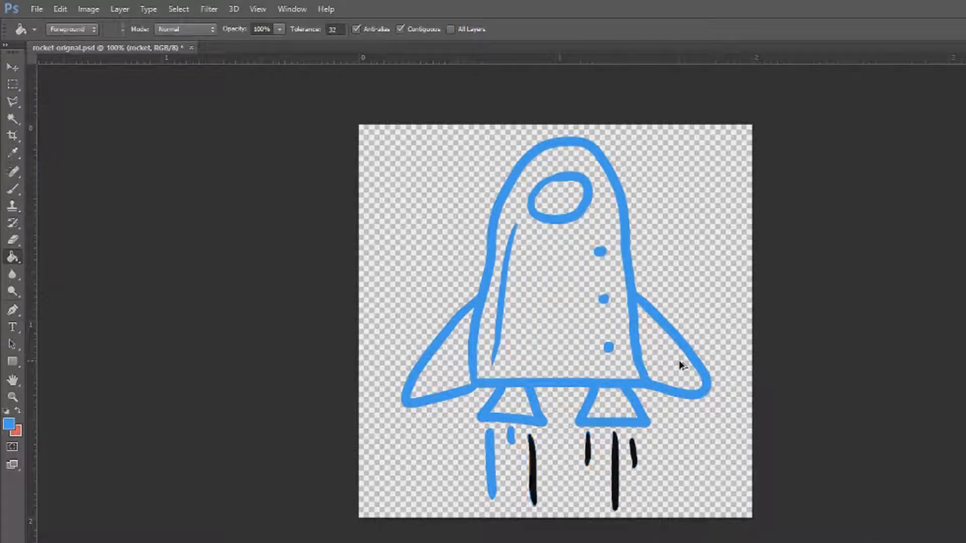
pyautogui.hotkey('ctrl', 'alt', 'z')
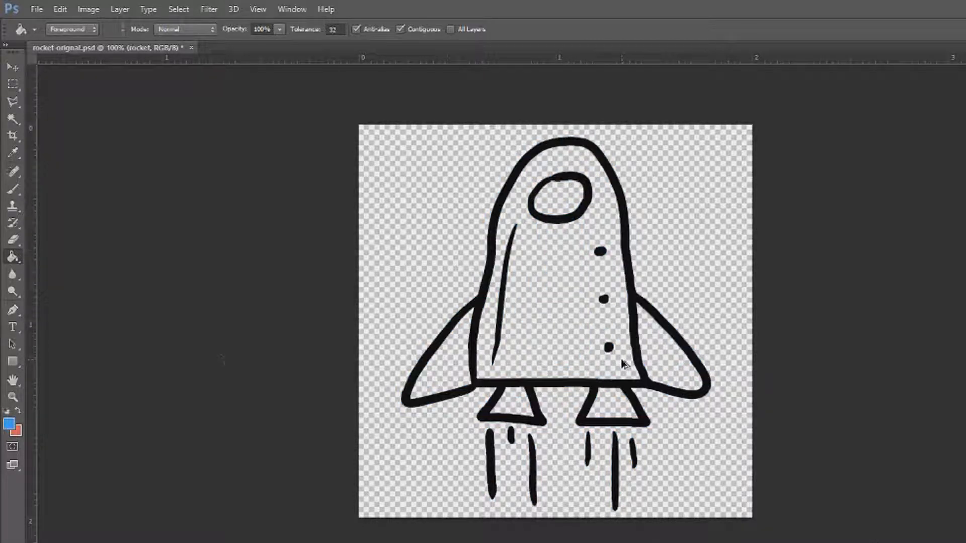
# - Set the foreground colour to white #ffffff and fill the rocket's outline, inner line, three dots and window ring with the Paint Bucket
pyautogui.click(8, 424)
pyautogui.click(462, 188)
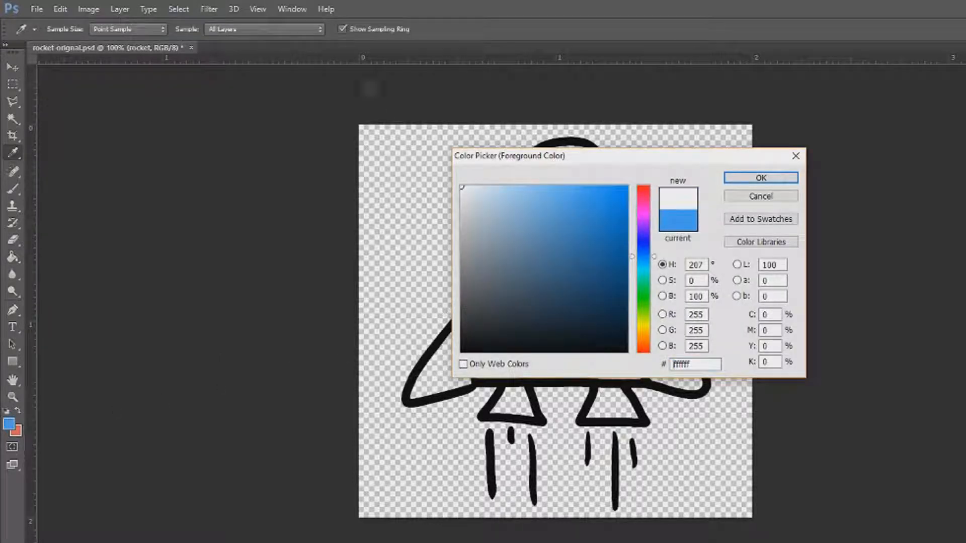
pyautogui.click(761, 179)
pyautogui.press('g')
pyautogui.click(491, 291)
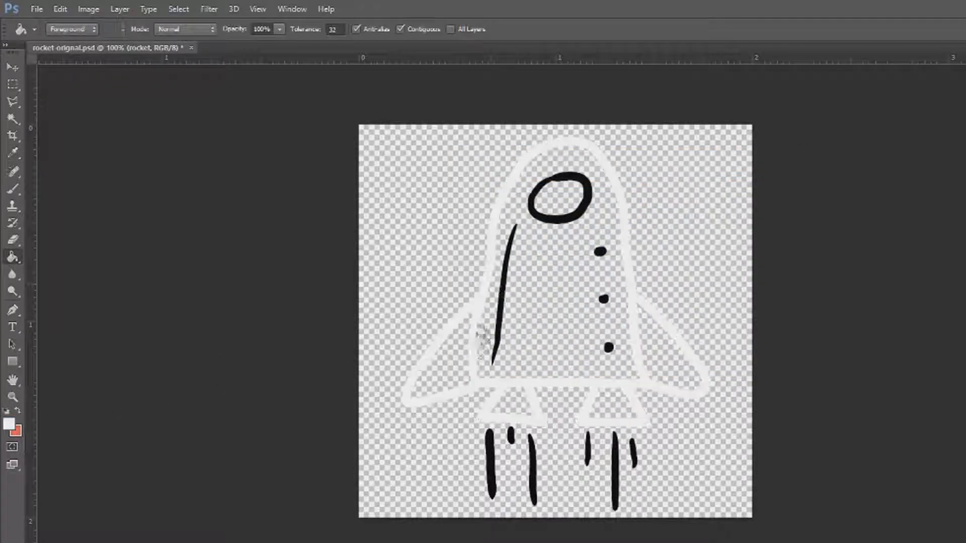
pyautogui.click(498, 345)
pyautogui.click(608, 347)
pyautogui.click(604, 299)
pyautogui.click(601, 252)
pyautogui.click(579, 216)
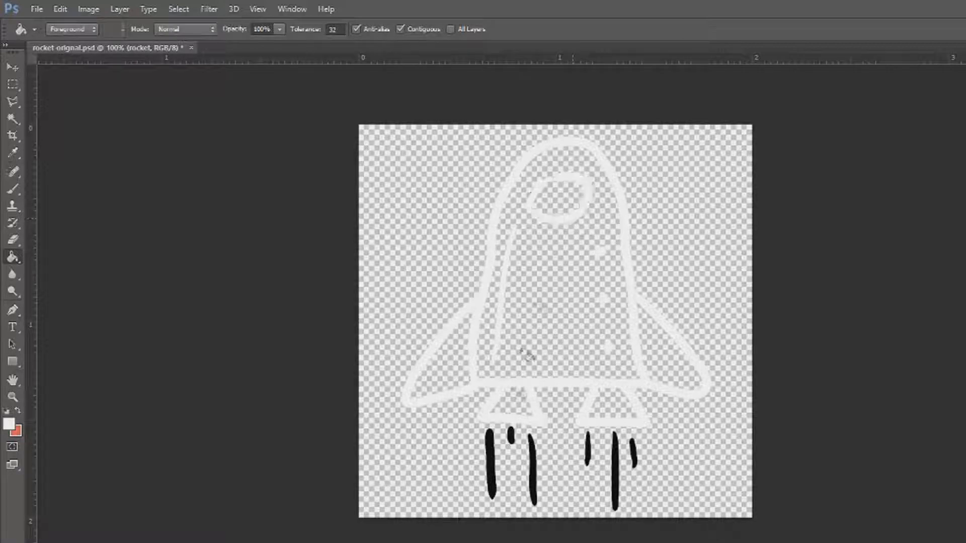
# - Fill the six exhaust lines below the thrusters with white
pyautogui.click(492, 470)
pyautogui.click(511, 436)
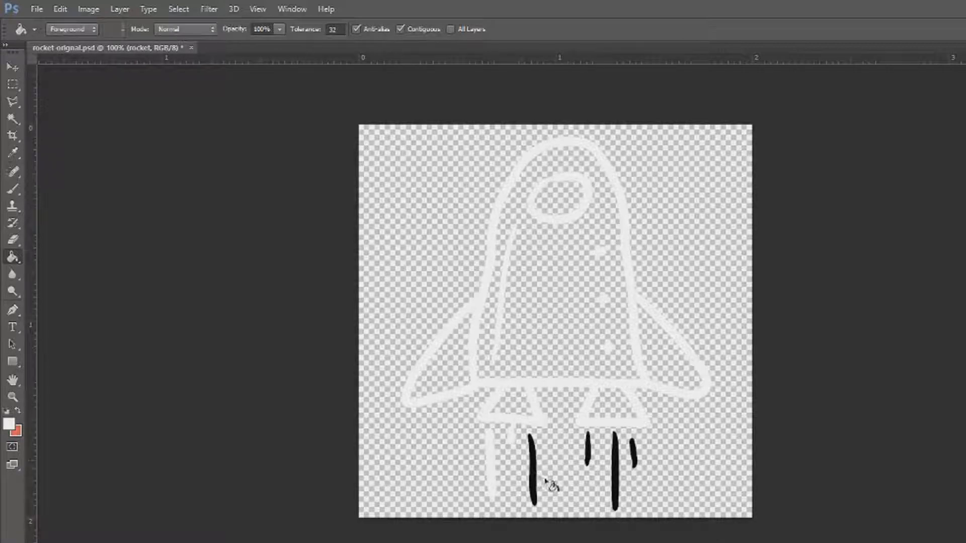
pyautogui.click(533, 475)
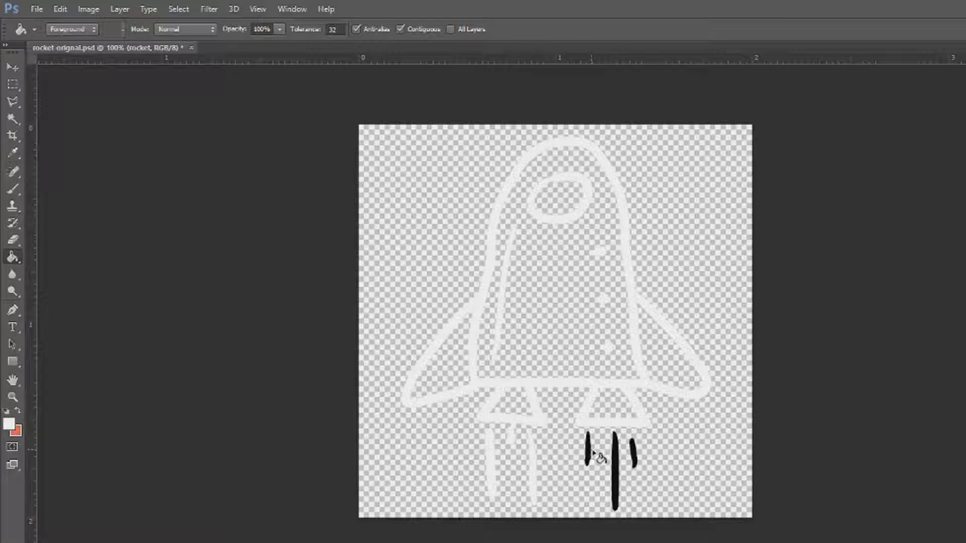
pyautogui.click(589, 460)
pyautogui.click(616, 468)
pyautogui.click(633, 452)
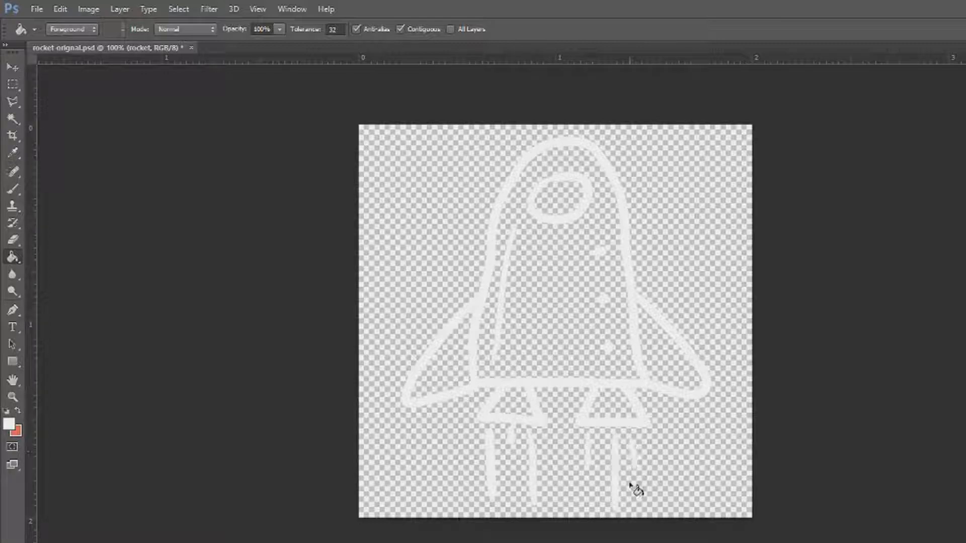
# - Save a copy of the white rocket to the Desktop in JPEG format as white-rocket-logo, accepting the JPEG options
pyautogui.click(36, 9)
pyautogui.click(85, 166)
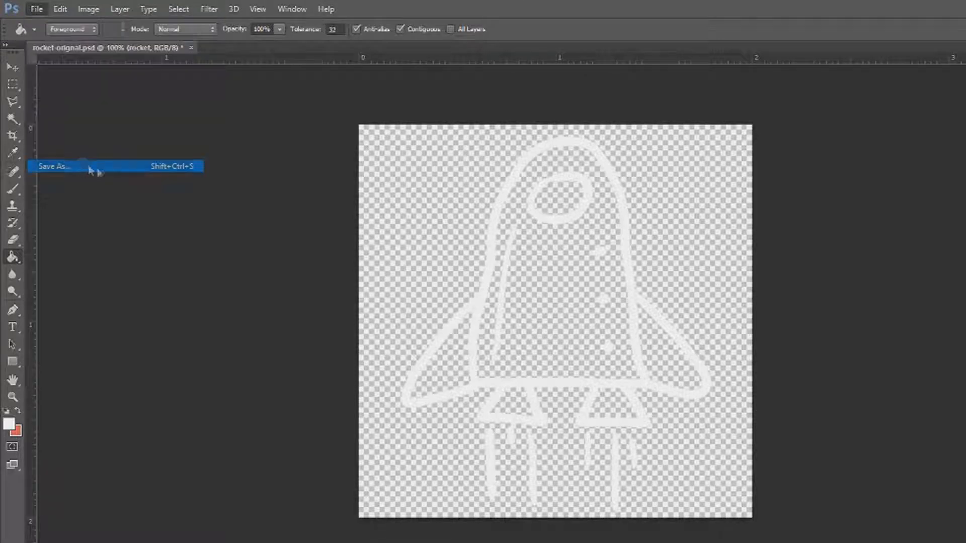
pyautogui.click(604, 383)
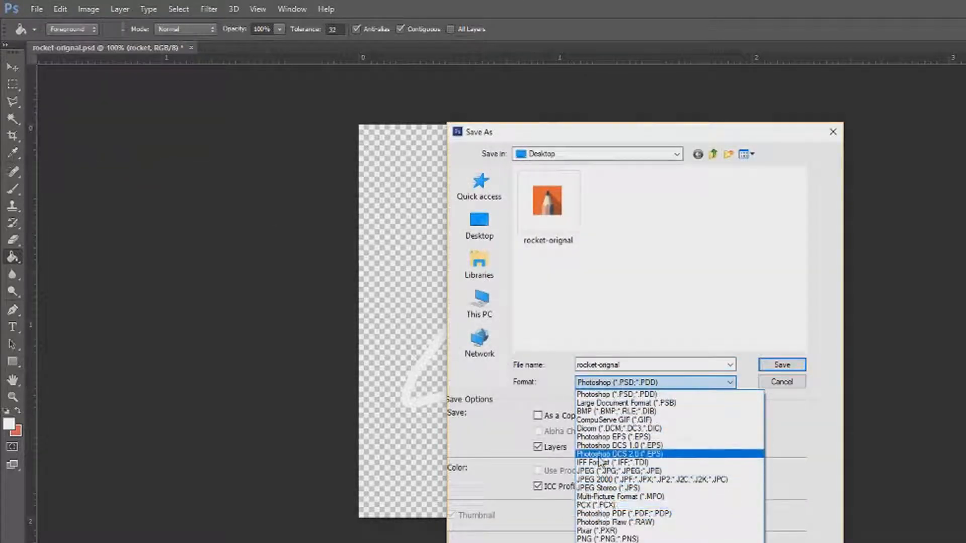
pyautogui.click(602, 471)
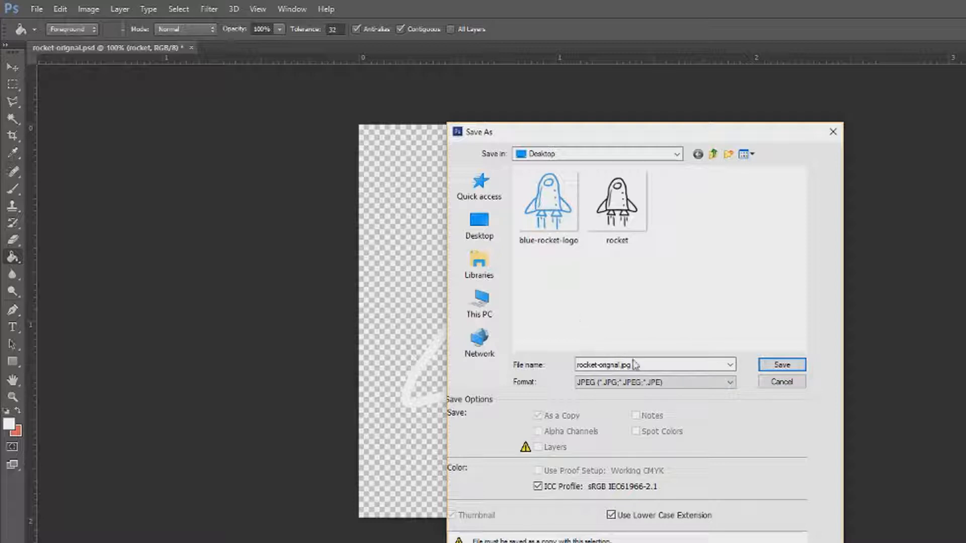
pyautogui.moveTo(644, 364); pyautogui.dragTo(463, 353)
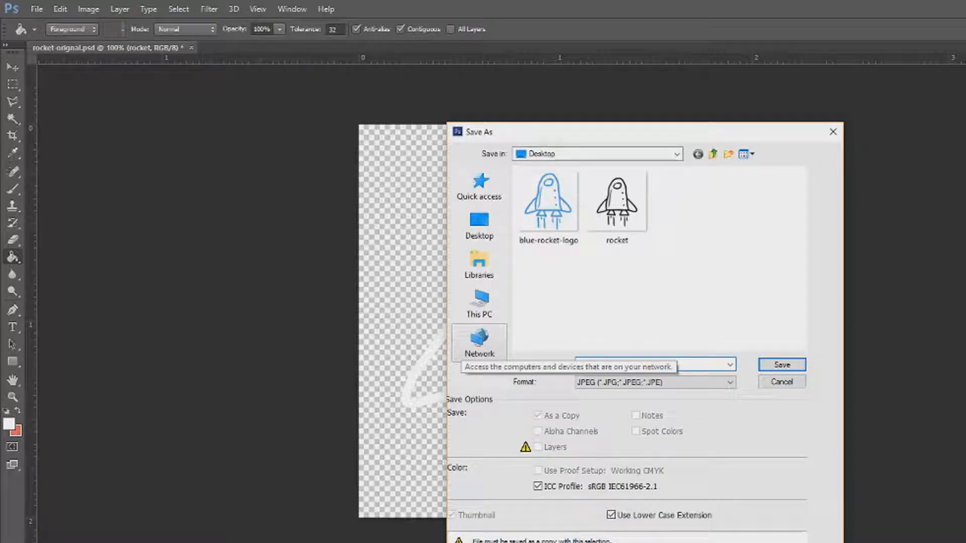
pyautogui.write('white-rocket-logo')
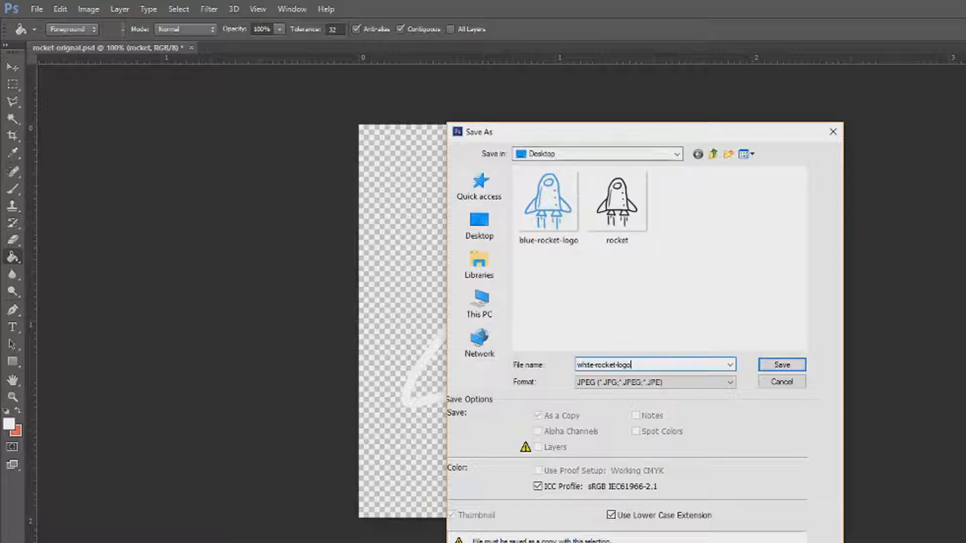
pyautogui.press('Return')
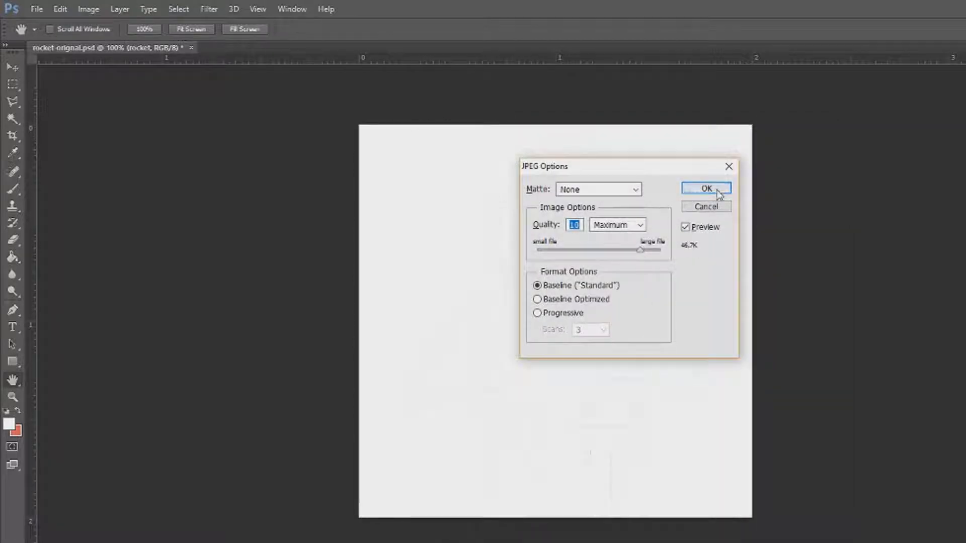
pyautogui.press('Return')
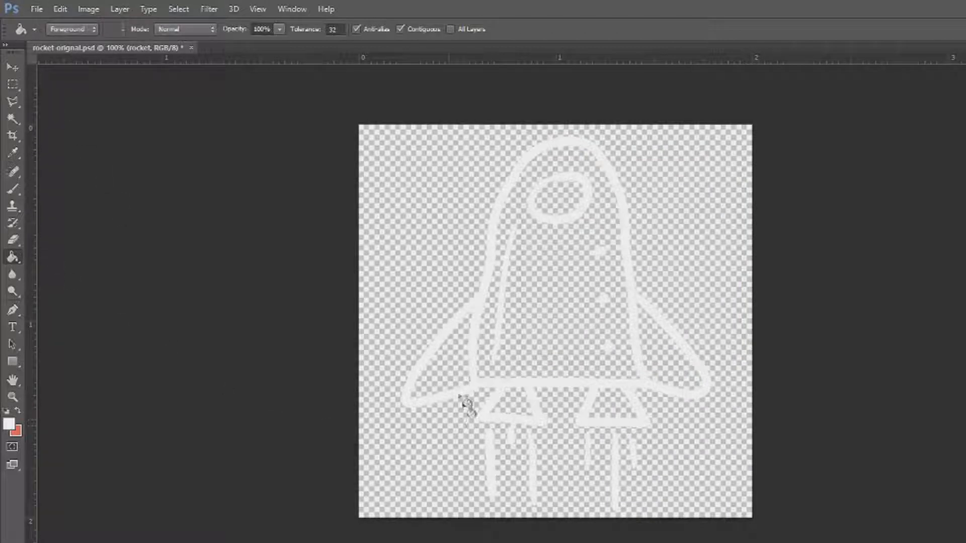
# - Undo all the white fills on the rocket, including a trial fill of its body
pyautogui.click(613, 364)
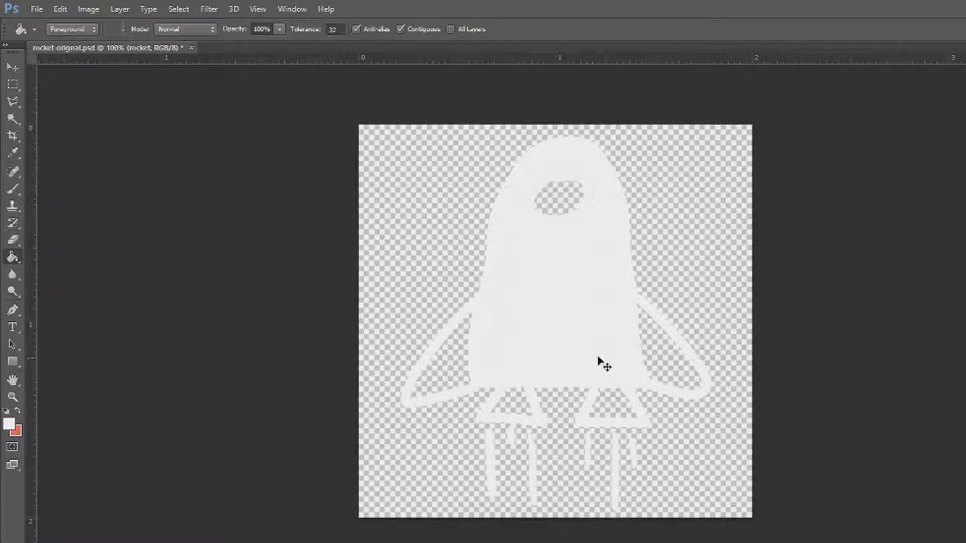
pyautogui.hotkey('ctrl', 'alt', 'z')
pyautogui.hotkey('ctrl', 'alt', 'z')
pyautogui.hotkey('ctrl', 'alt', 'z')
pyautogui.hotkey('ctrl', 'alt', 'z')
pyautogui.hotkey('ctrl', 'alt', 'z')
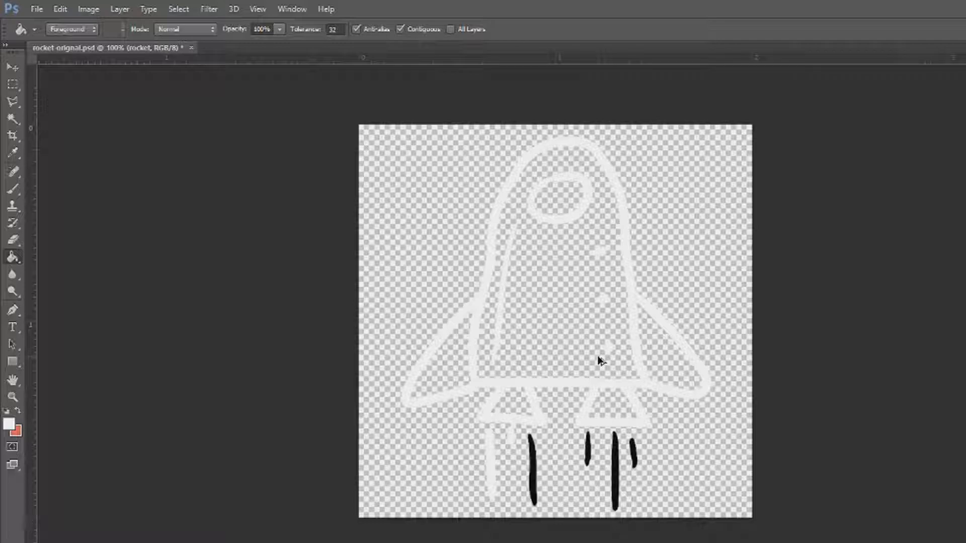
pyautogui.hotkey('ctrl', 'alt', 'z')
pyautogui.hotkey('ctrl', 'alt', 'z')
pyautogui.hotkey('ctrl', 'alt', 'z')
pyautogui.hotkey('ctrl', 'alt', 'z')
pyautogui.hotkey('ctrl', 'alt', 'z')
pyautogui.hotkey('ctrl', 'alt', 'z')
pyautogui.hotkey('ctrl', 'alt', 'z')
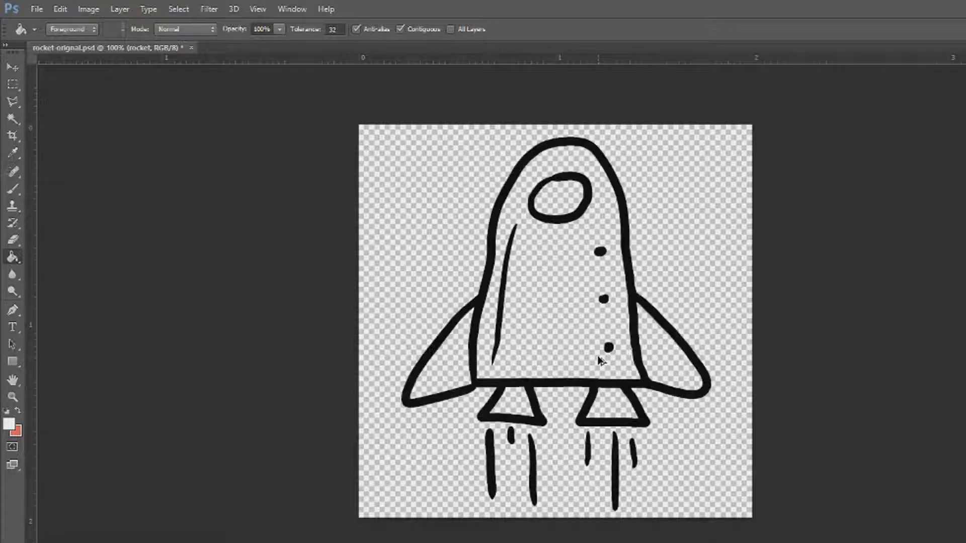
# - Set the foreground colour to dark gray #353535 and fill the rocket's outline with it
pyautogui.click(9, 424)
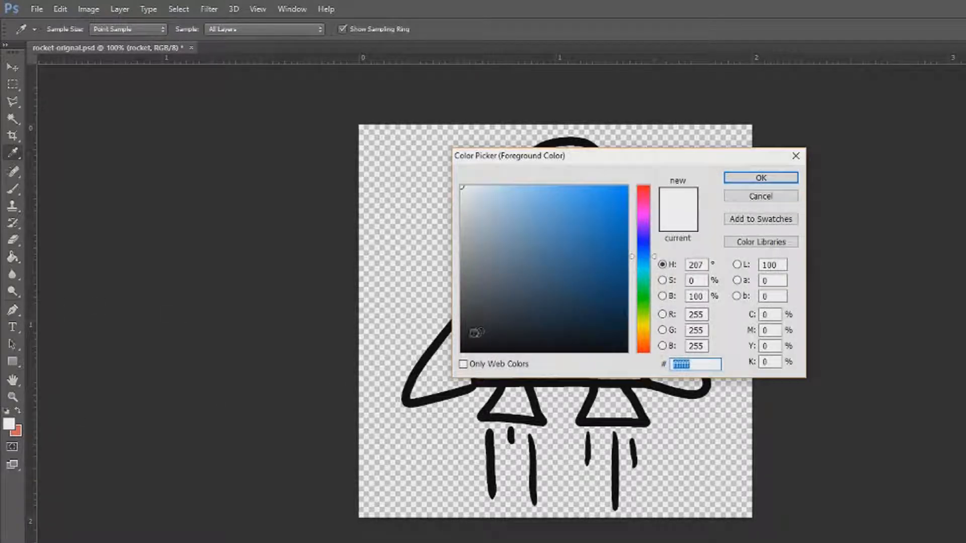
pyautogui.write('2a2a2a')
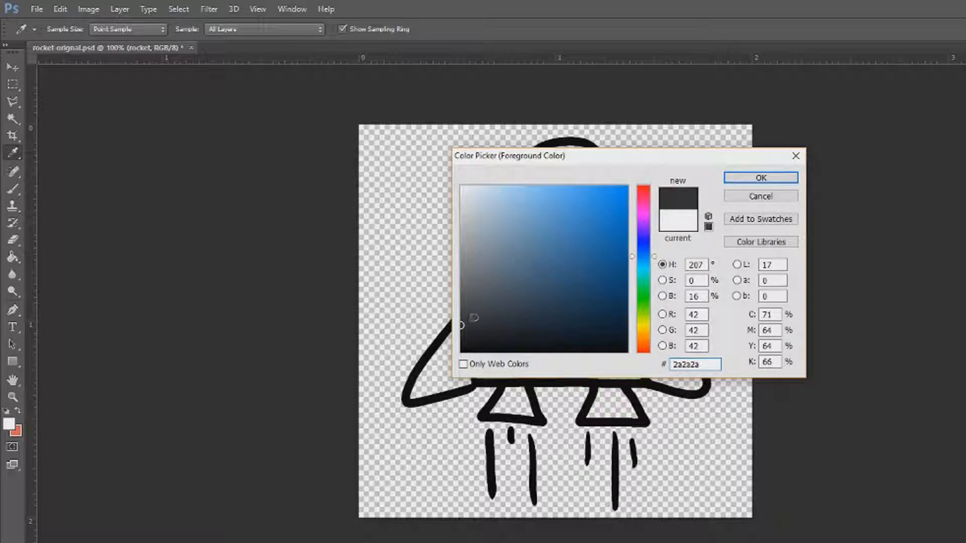
pyautogui.hotkey('ctrl', 'a')
pyautogui.write('353535')
pyautogui.click(749, 178)
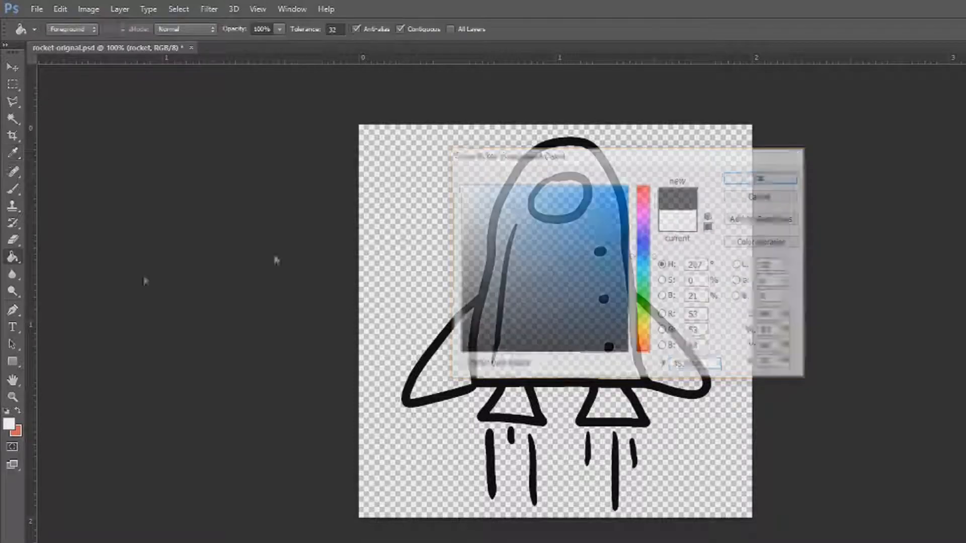
pyautogui.click(476, 336)
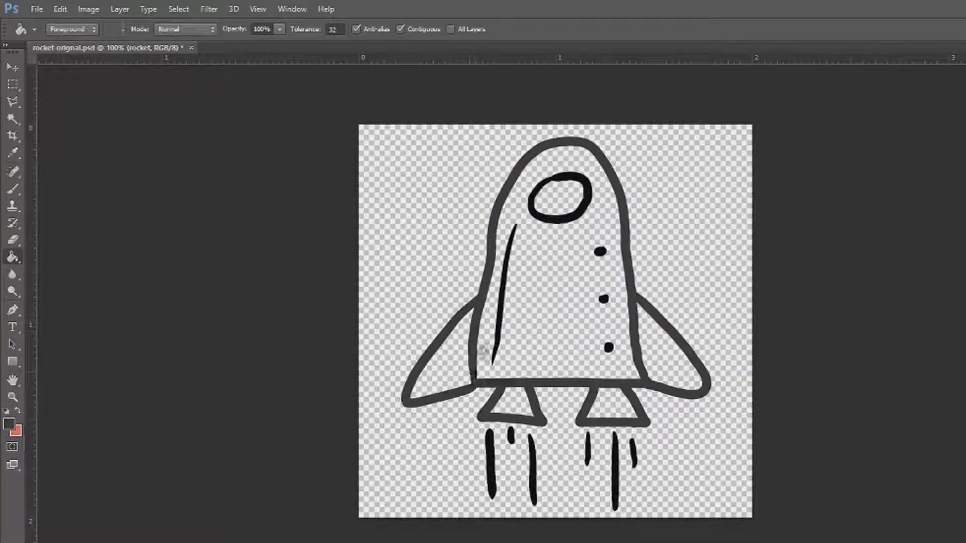
pyautogui.hotkey('ctrl', 'z')
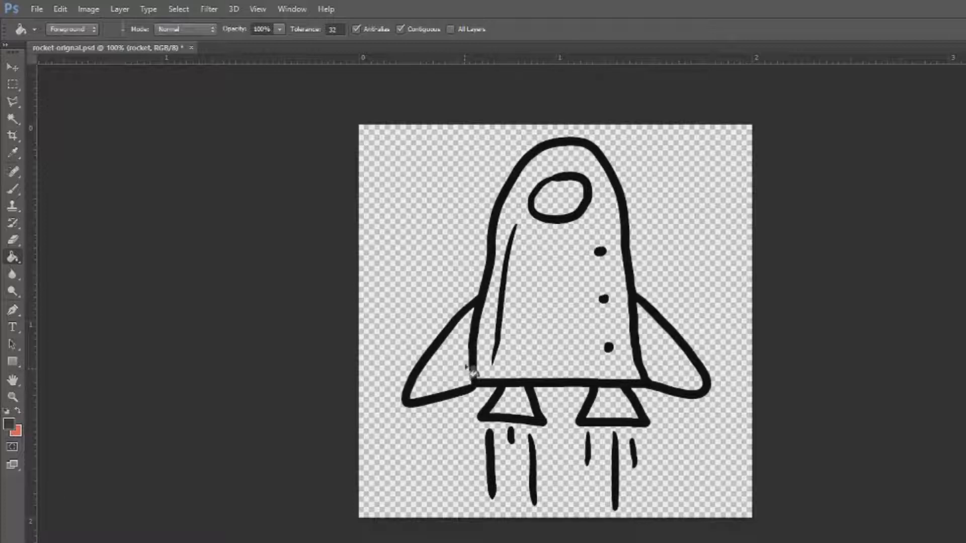
pyautogui.hotkey('ctrl', 'z')
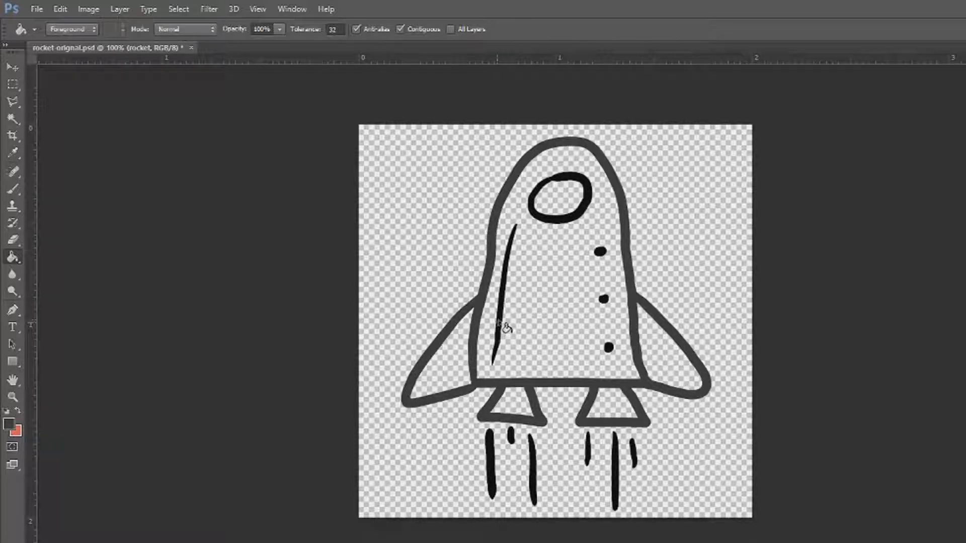
# - Fill the rocket's inner line, three dots and window ring with the same dark gray
pyautogui.click(503, 325)
pyautogui.hotkey('ctrl', 'z')
pyautogui.click(499, 321)
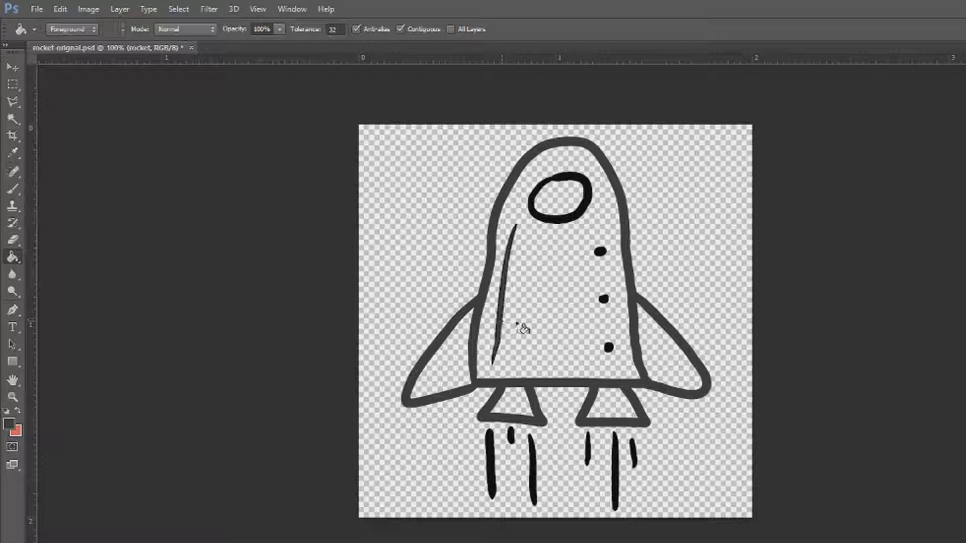
pyautogui.click(603, 299)
pyautogui.click(601, 251)
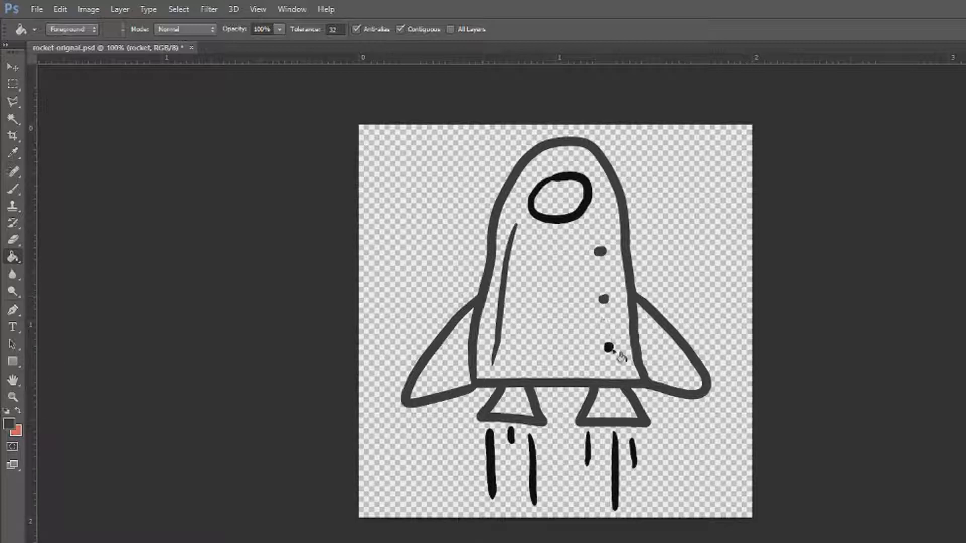
pyautogui.click(608, 347)
pyautogui.click(561, 218)
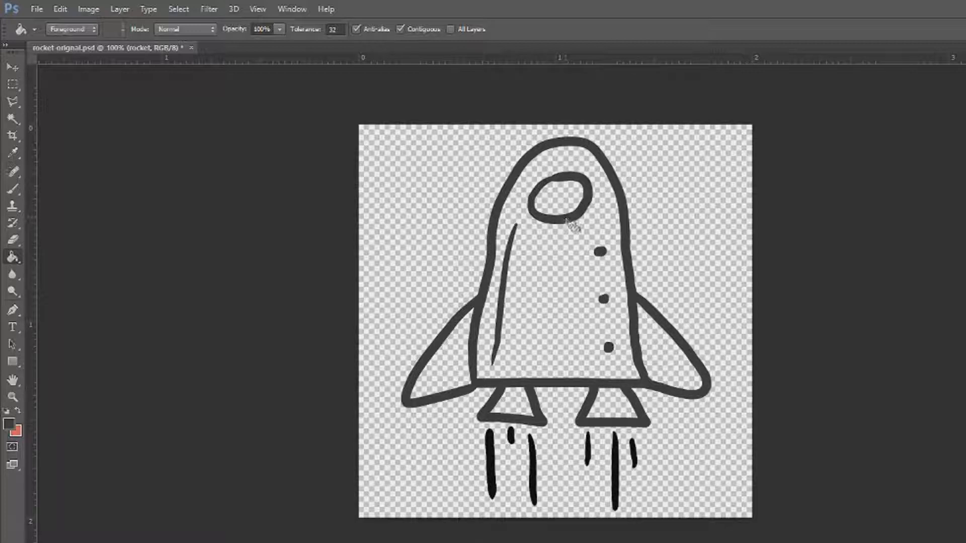
# - Fill the six exhaust lines below the thrusters with dark gray #353535
pyautogui.click(588, 454)
pyautogui.click(535, 480)
pyautogui.click(512, 436)
pyautogui.click(491, 478)
pyautogui.click(615, 486)
pyautogui.click(633, 455)
# - Save a copy of the gray rocket to the Desktop in JPEG format as gray-rocket-logo, accepting the JPEG options
pyautogui.click(37, 9)
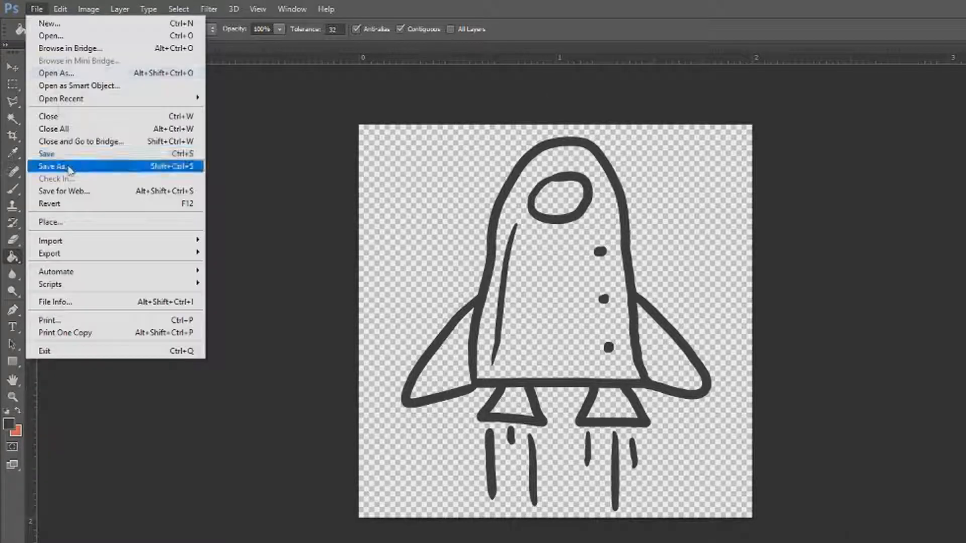
pyautogui.click(70, 167)
pyautogui.click(655, 383)
pyautogui.click(655, 473)
pyautogui.doubleClick(674, 367)
pyautogui.write('gray')
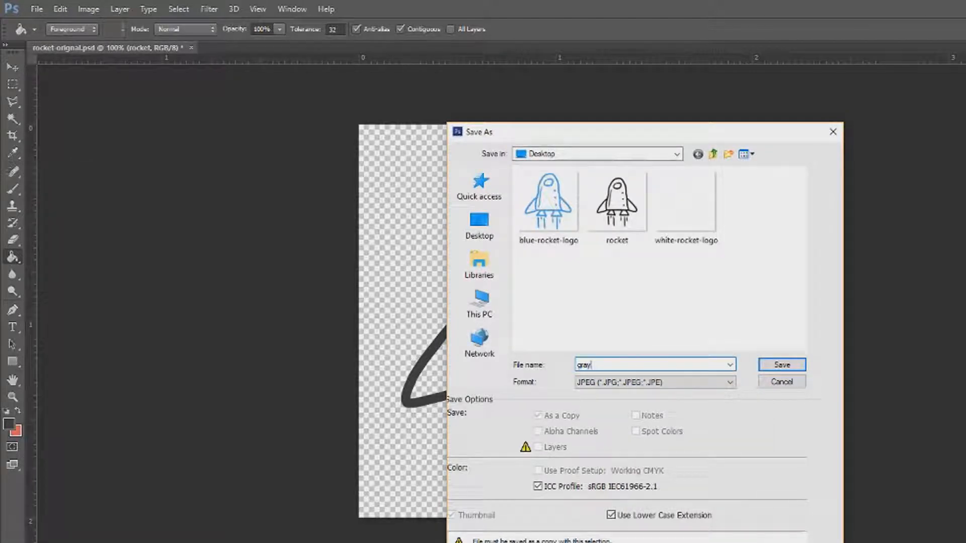
pyautogui.click(782, 365)
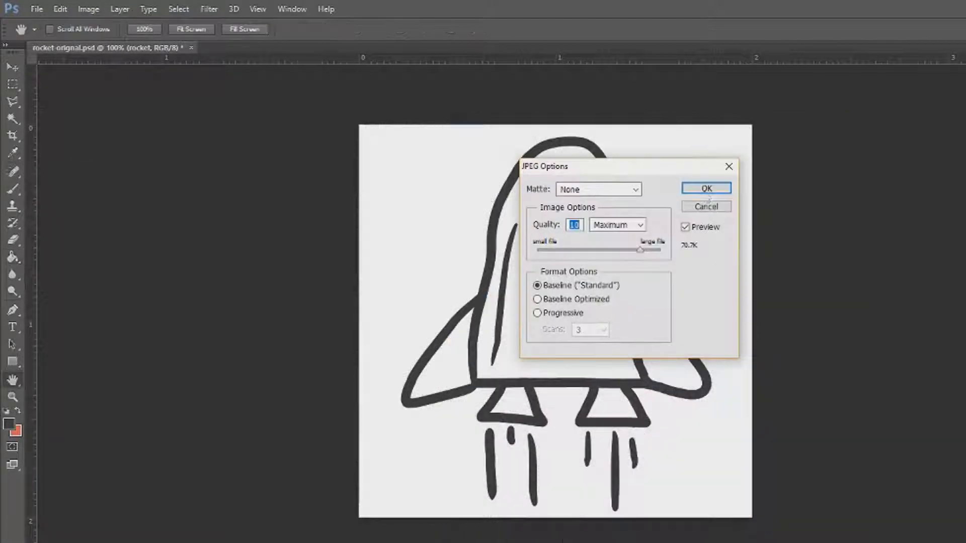
pyautogui.press('Return')
# - Undo all the dark gray fills to restore the black rocket drawing
pyautogui.hotkey('ctrl', 'alt', 'z')
pyautogui.hotkey('ctrl', 'alt', 'z')
pyautogui.hotkey('ctrl', 'alt', 'z')
pyautogui.hotkey('ctrl', 'alt', 'z')
pyautogui.hotkey('ctrl', 'alt', 'z')
pyautogui.hotkey('ctrl', 'alt', 'z')
pyautogui.hotkey('ctrl', 'alt', 'z')
pyautogui.hotkey('ctrl', 'alt', 'z')
pyautogui.hotkey('ctrl', 'alt', 'z')
pyautogui.hotkey('ctrl', 'alt', 'z')
pyautogui.hotkey('ctrl', 'alt', 'z')
pyautogui.hotkey('ctrl', 'alt', 'z')
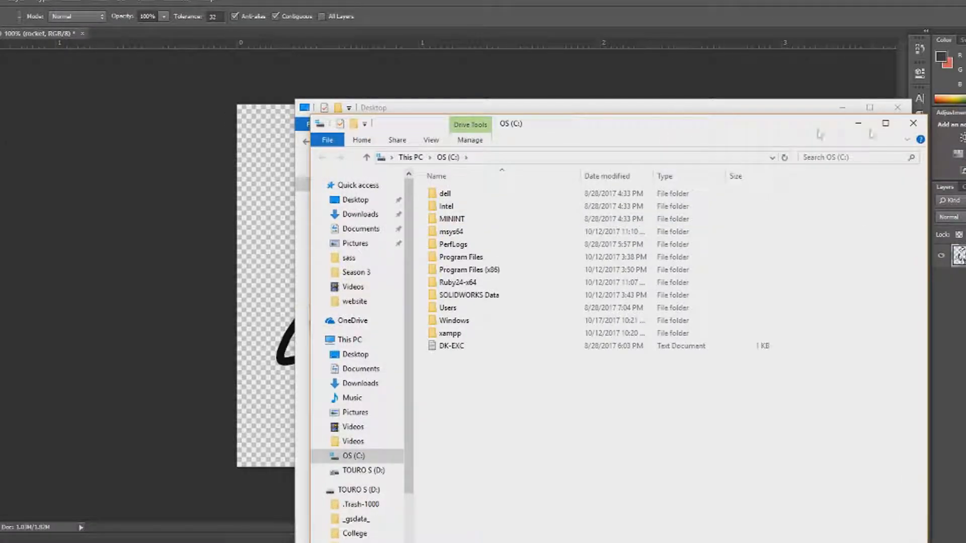
# - In File Explorer, place the Desktop and OS (C:) windows side by side and open xampp > htdocs > website in the latter
pyautogui.moveTo(669, 108); pyautogui.dragTo(0, 130)
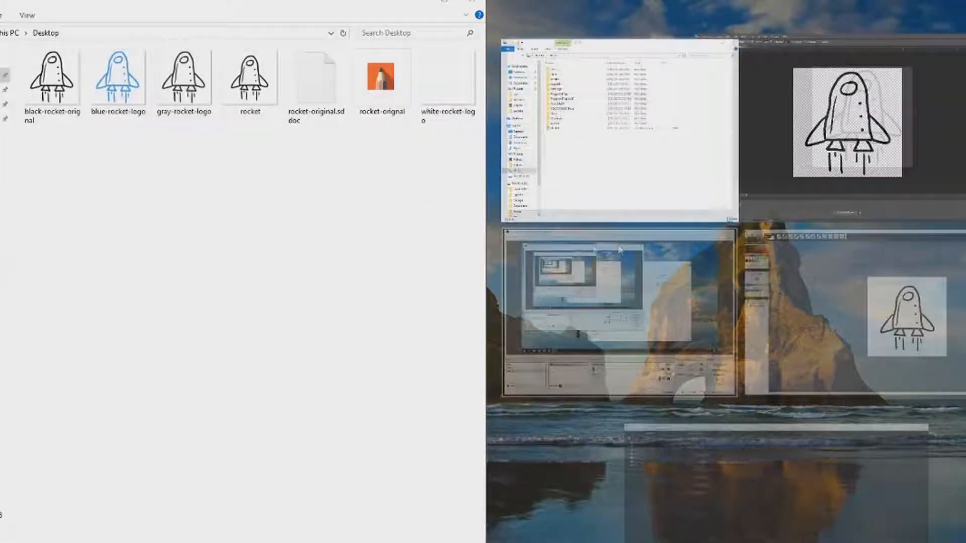
pyautogui.click(667, 150)
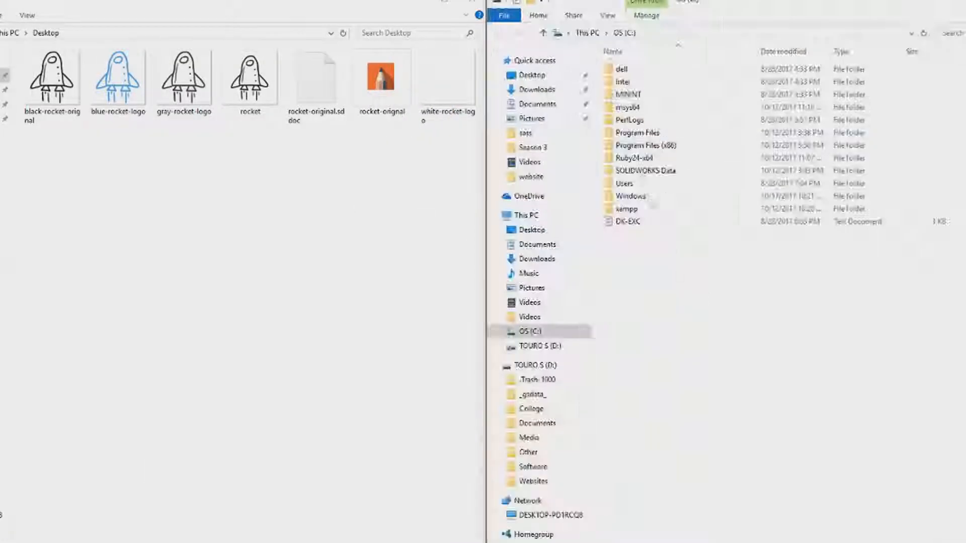
pyautogui.click(626, 208)
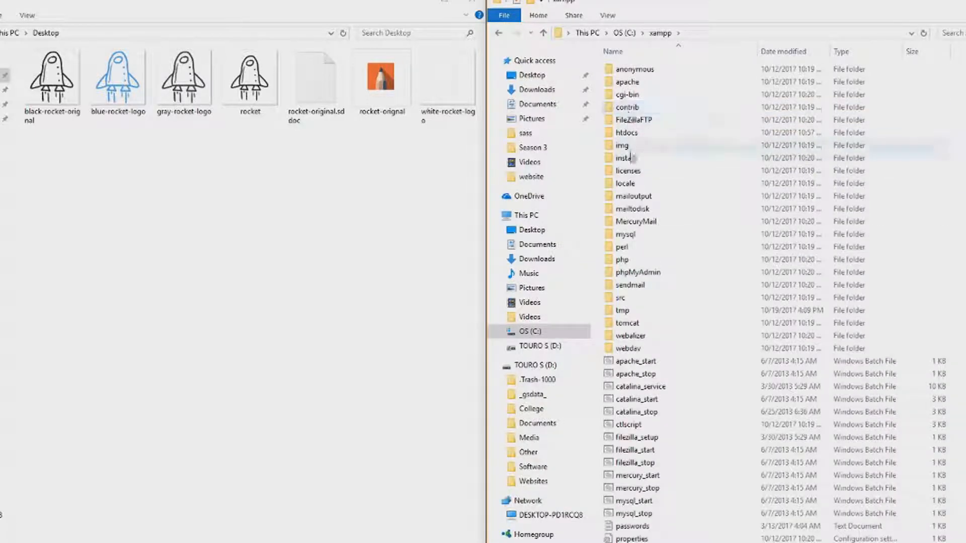
pyautogui.doubleClick(629, 133)
pyautogui.doubleClick(623, 68)
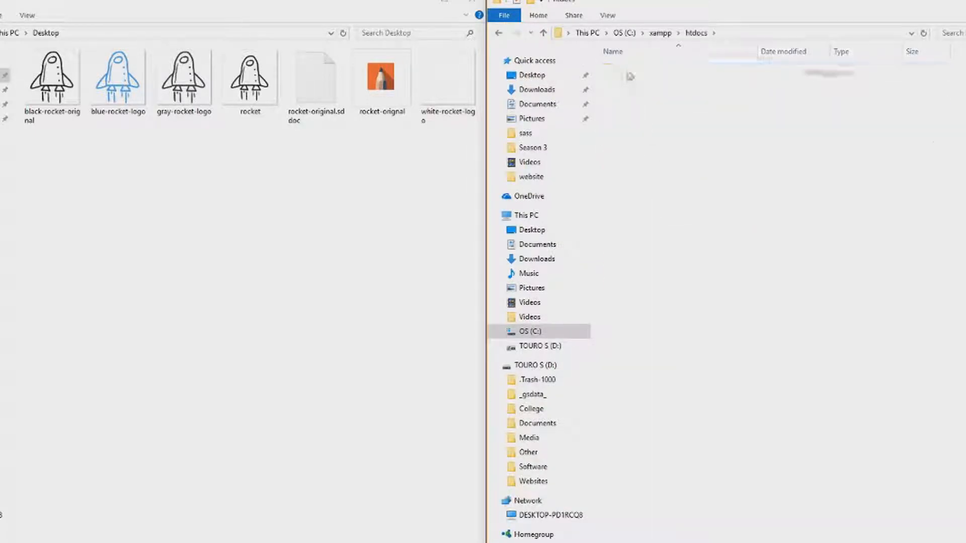
# - Create a new folder named img inside the website folder
pyautogui.hotkey('ctrl', 'shift', 'n')
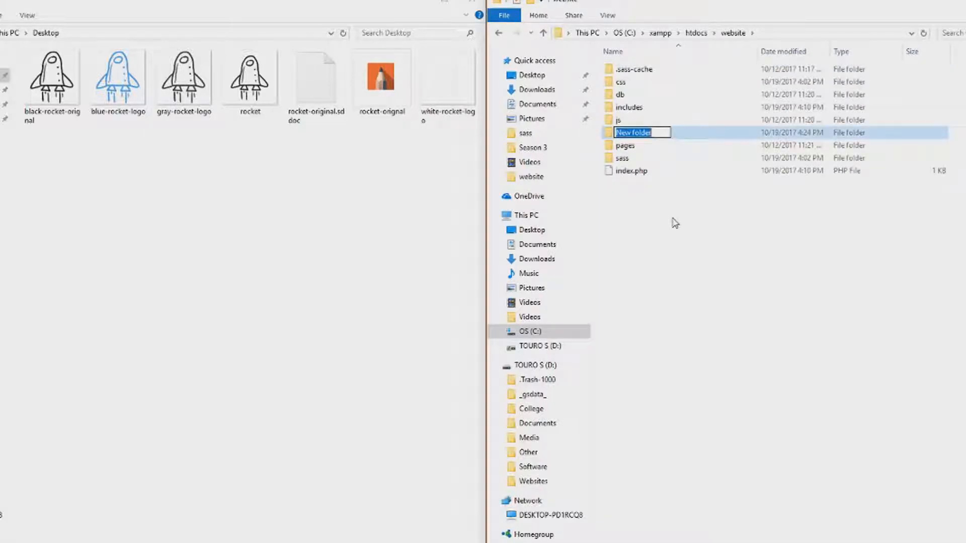
pyautogui.write('img')
pyautogui.press('Return')
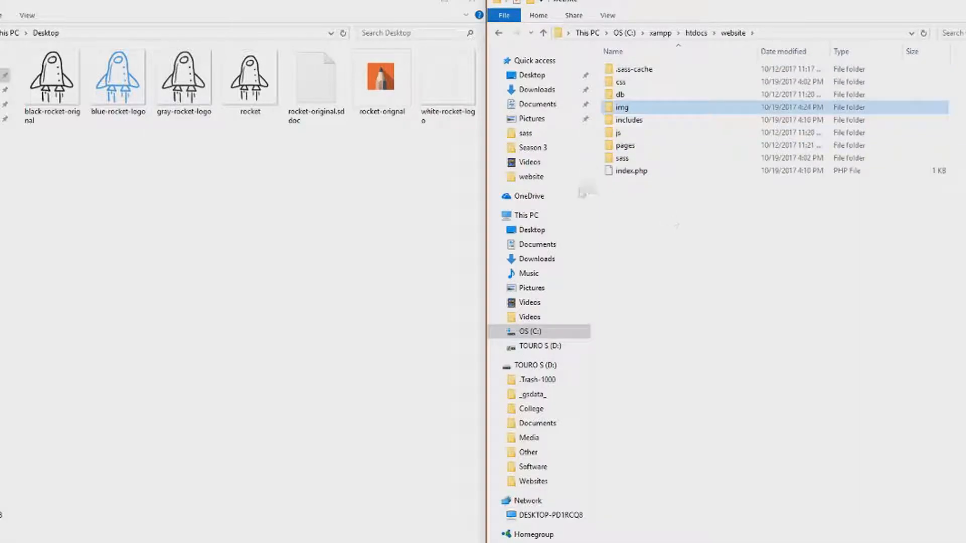
# - Rename the new img folder inside the website folder to imgs
pyautogui.click(645, 108)
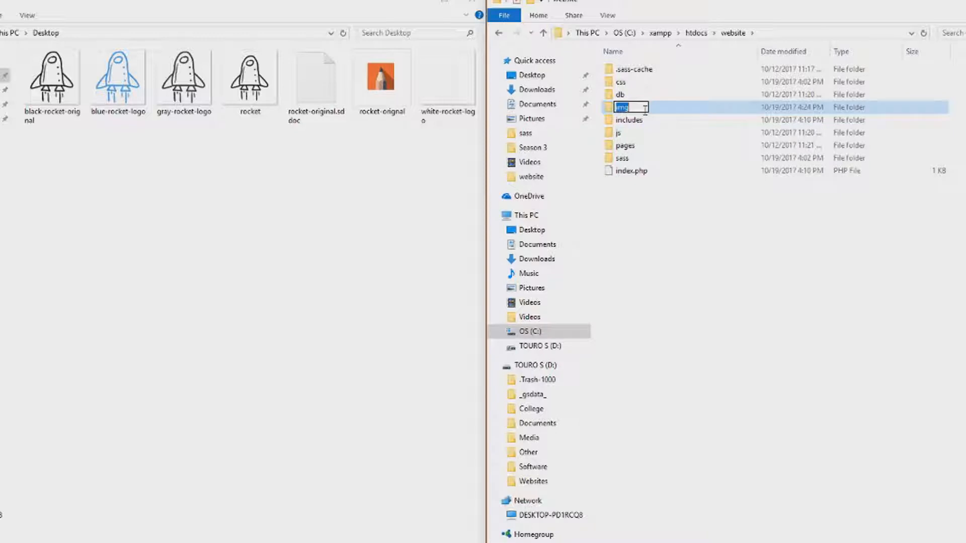
pyautogui.write('s')
pyautogui.press('Return')
# - Open the imgs folder and create a subfolder named logos in it
pyautogui.doubleClick(643, 109)
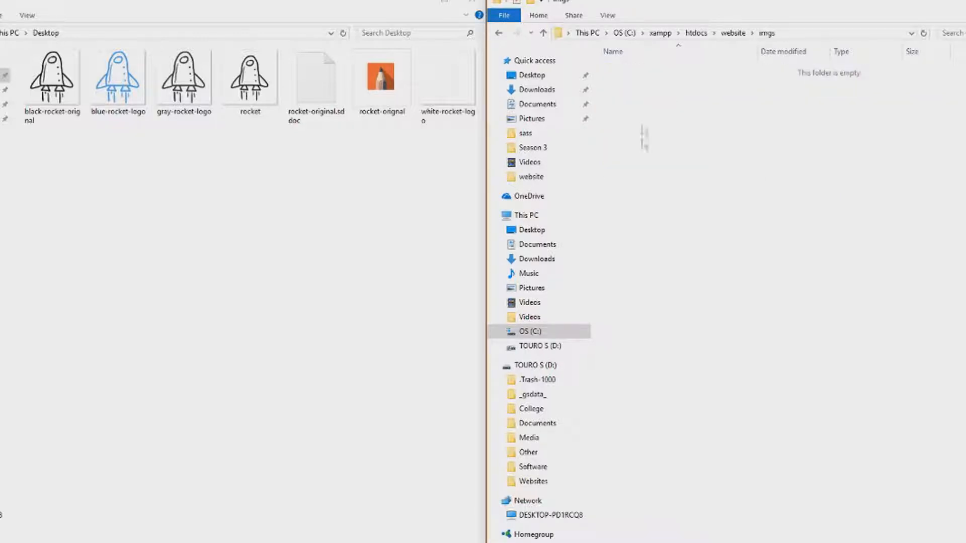
pyautogui.hotkey('ctrl', 'shift', 'n')
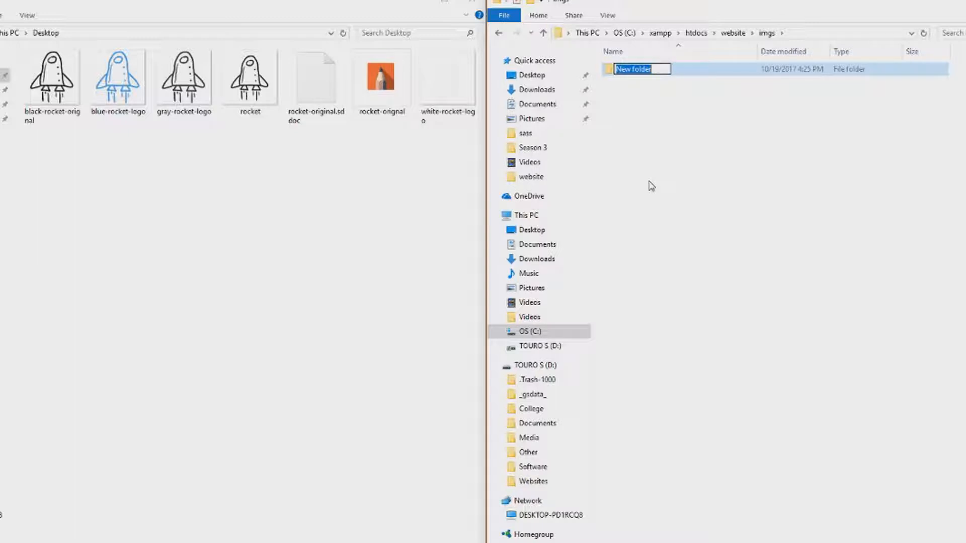
pyautogui.write('logos')
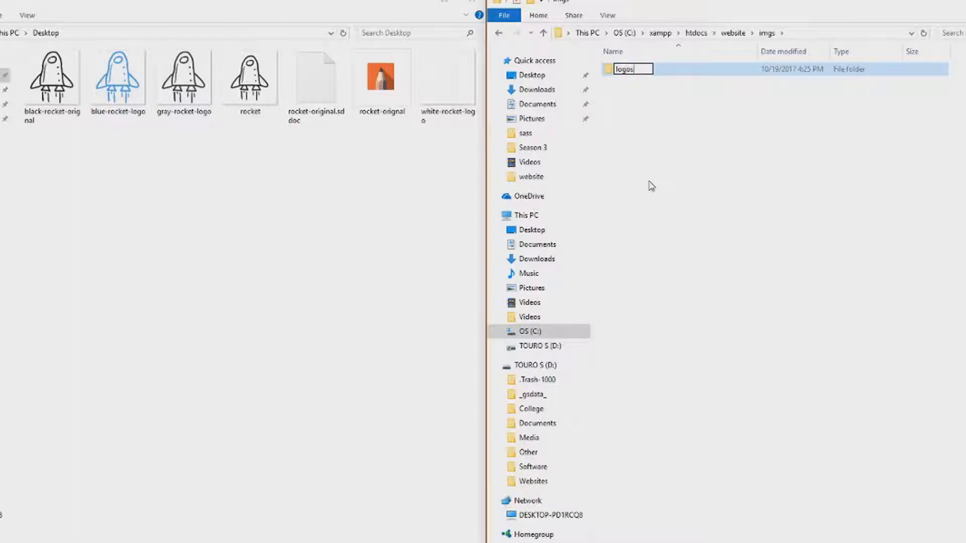
pyautogui.press('Return')
# - Move the black, blue, gray and white rocket logo files from the Desktop into the logos folder
pyautogui.doubleClick(626, 70)
pyautogui.moveTo(211, 136); pyautogui.dragTo(718, 171)
pyautogui.moveTo(239, 65); pyautogui.dragTo(688, 199)
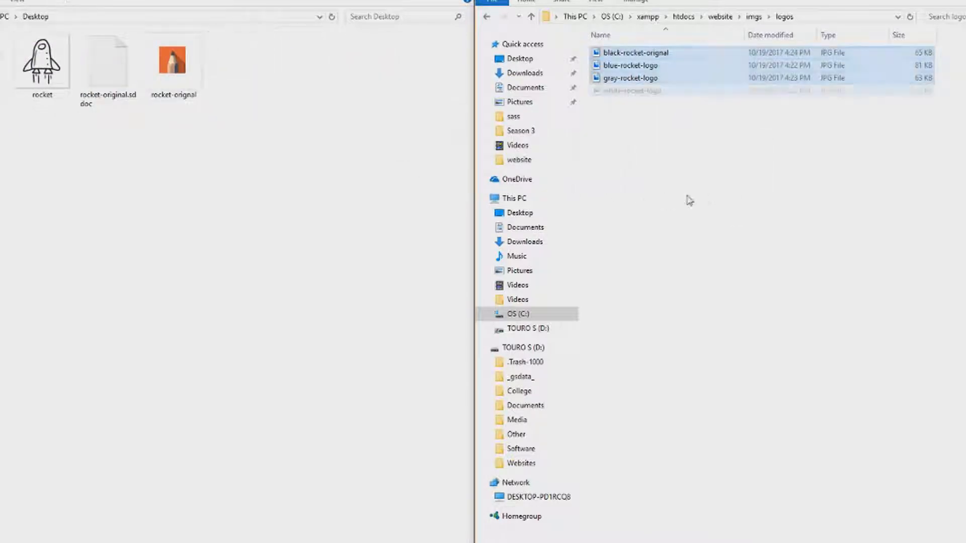
pyautogui.click(679, 162)
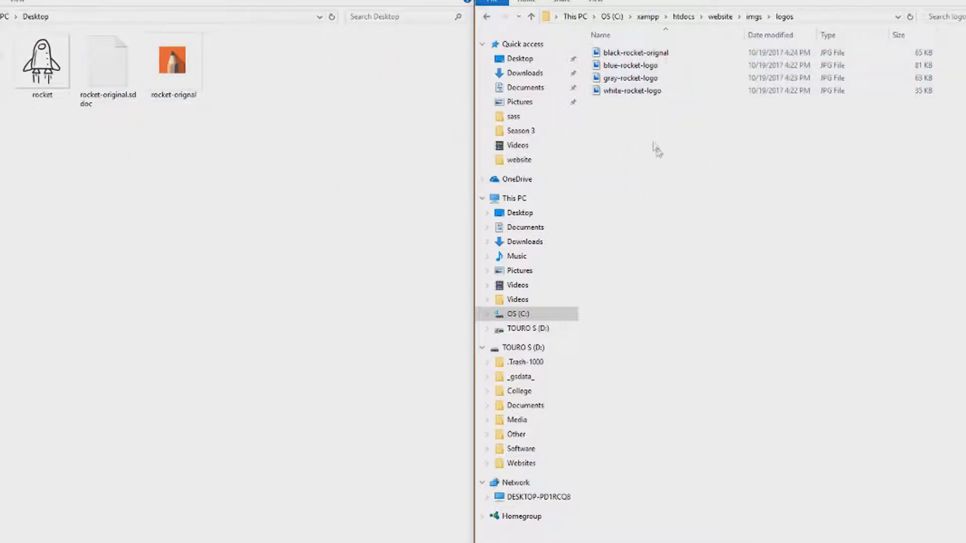
# - Go back to the imgs folder and create a subfolder named photoshop
pyautogui.click(754, 17)
pyautogui.hotkey('ctrl', 'shift', 'n')
pyautogui.write('php')
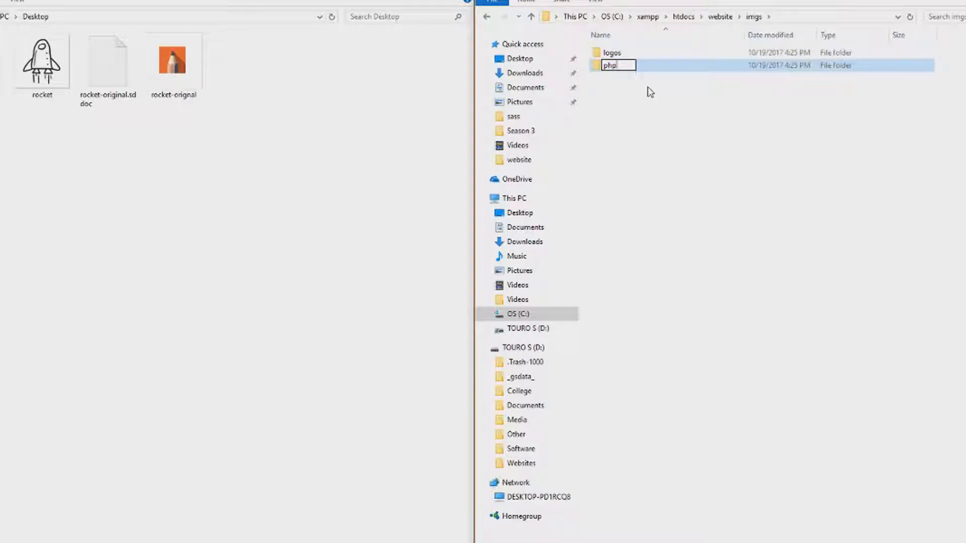
pyautogui.write('toshop')
pyautogui.press('Return')
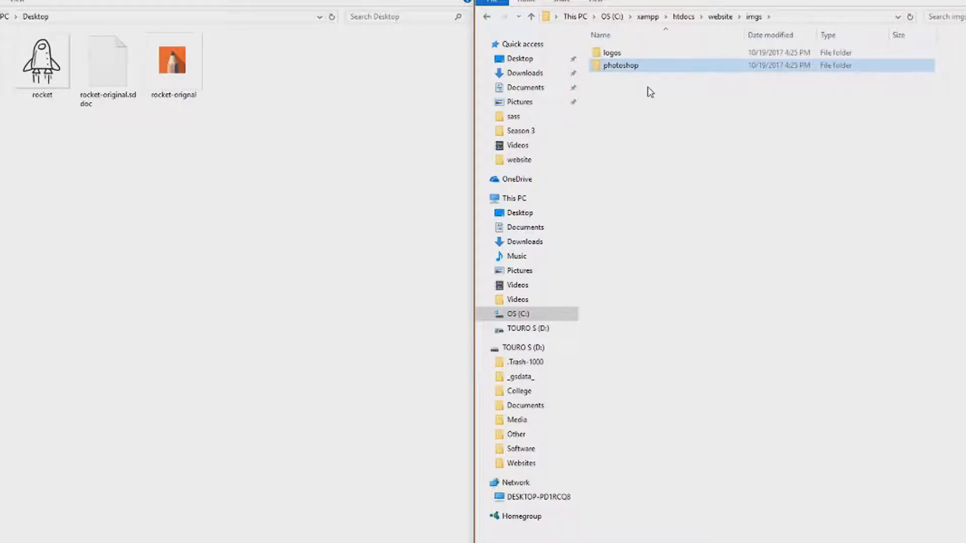
# - Create another subfolder named smoothdraw inside the imgs folder
pyautogui.click(639, 91)
pyautogui.hotkey('ctrl', 'shift', 'n')
pyautogui.write('smoothdraw')
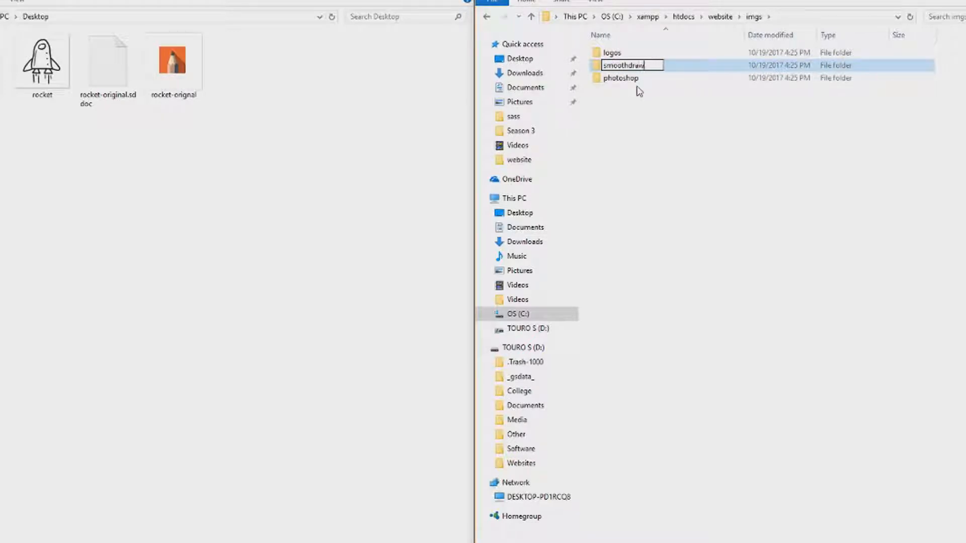
pyautogui.press('Return')
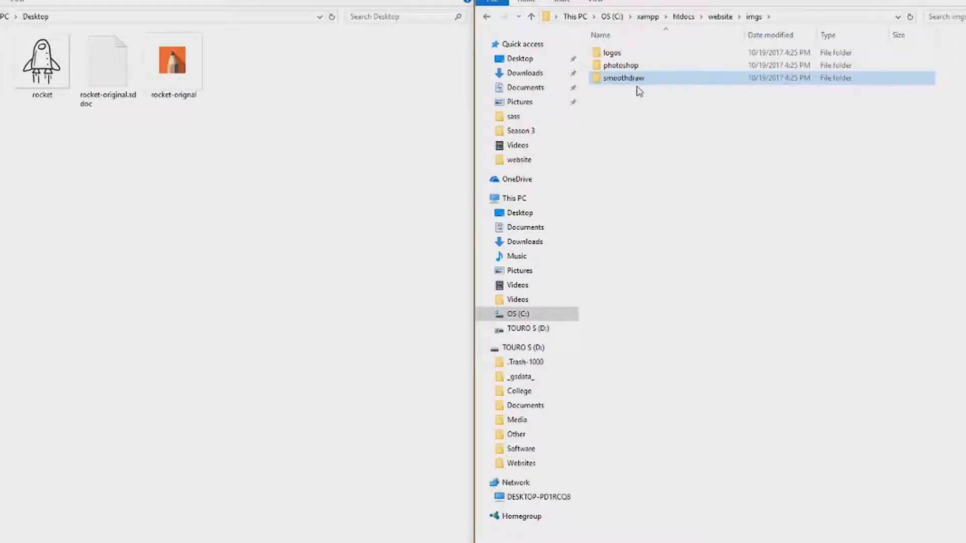
# - Move the rocket-orignal PSD file from the Desktop into imgs and on into its smoothdraw subfolder
pyautogui.moveTo(180, 96); pyautogui.dragTo(754, 16)
pyautogui.doubleClick(642, 65)
pyautogui.click(753, 17)
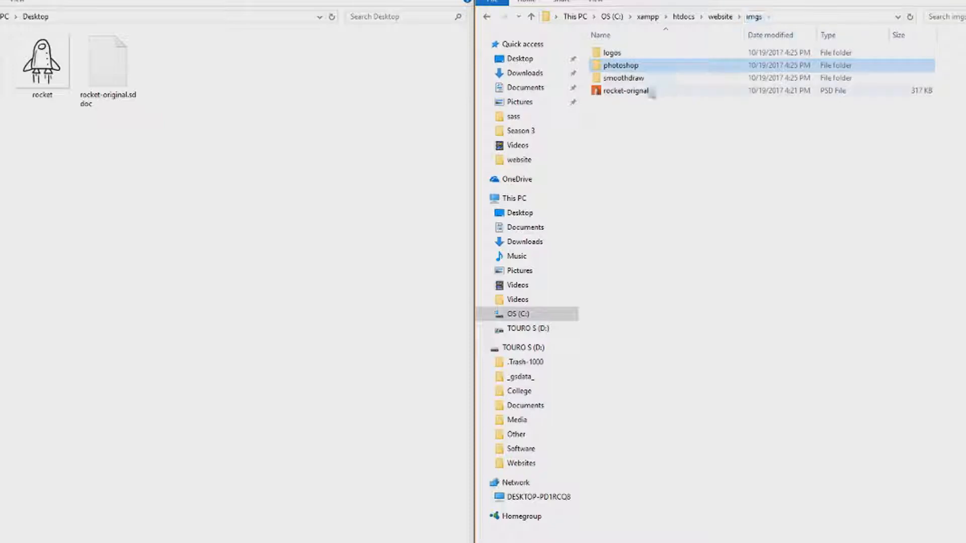
pyautogui.moveTo(646, 90); pyautogui.dragTo(640, 77)
# - Move the rocket image from the Desktop into the photoshop folder and rename it rocket-original
pyautogui.moveTo(42, 63); pyautogui.dragTo(625, 67)
pyautogui.doubleClick(619, 70)
pyautogui.press('F2')
pyautogui.press('End')
pyautogui.write('-origina')
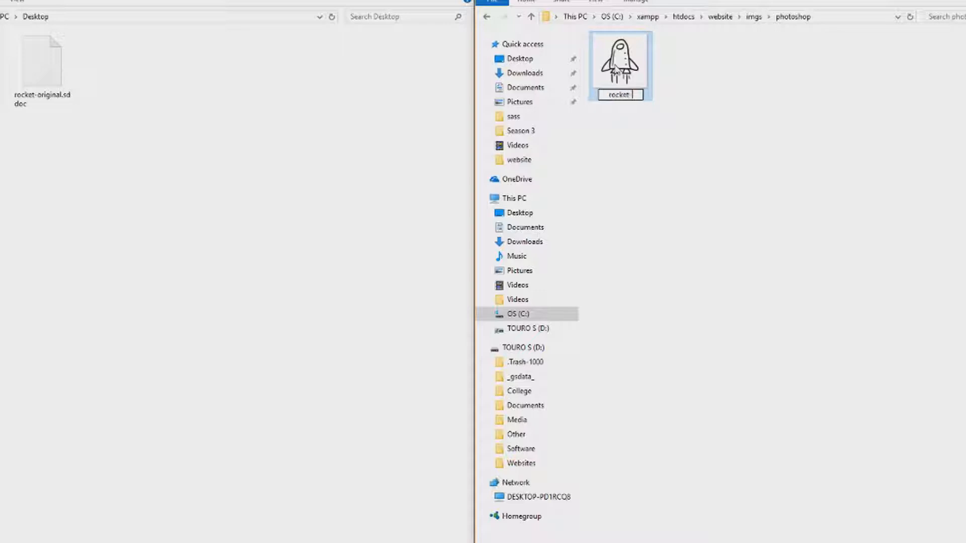
pyautogui.write('l')
pyautogui.press('Return')
# - Return to the website folder and open imgs > logos to review the rocket logo files
pyautogui.click(721, 19)
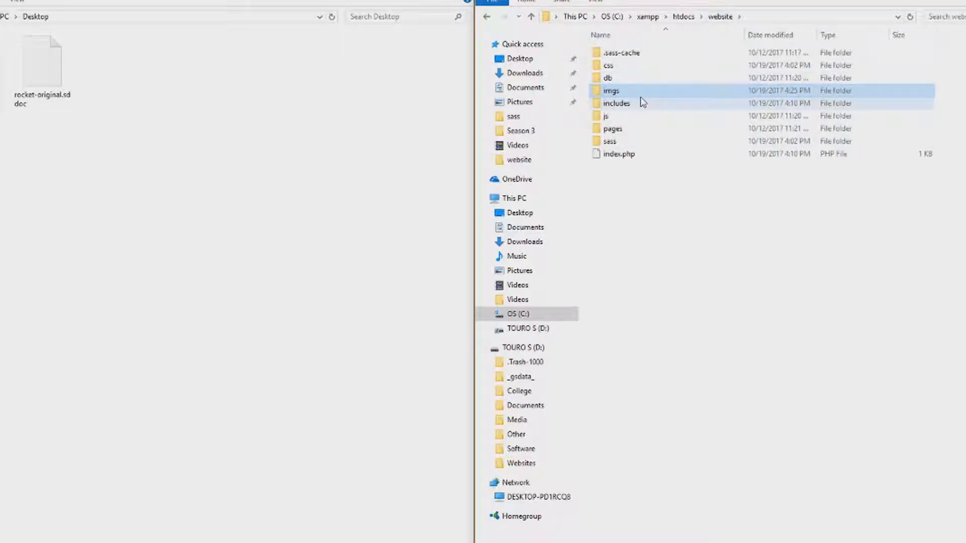
pyautogui.doubleClick(640, 92)
pyautogui.doubleClick(635, 53)
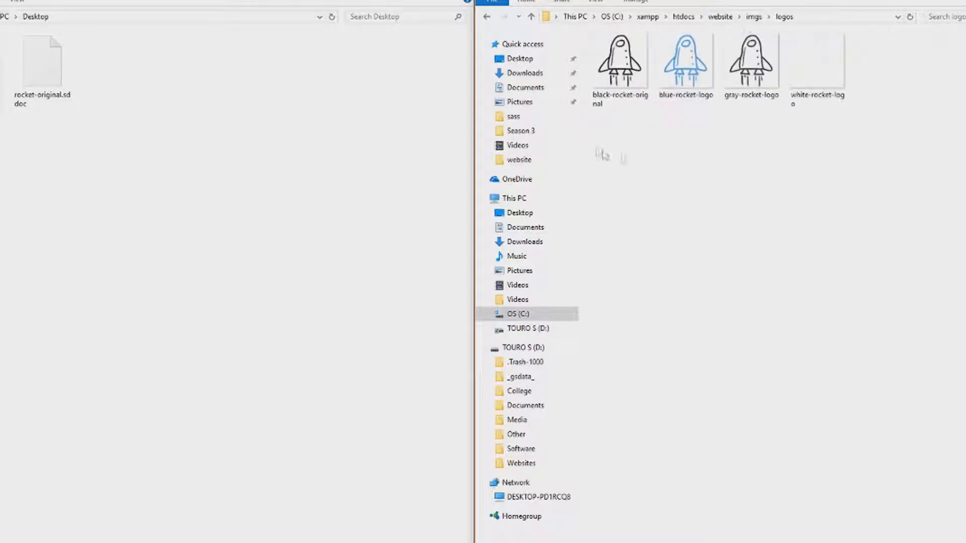
pyautogui.click(749, 194)
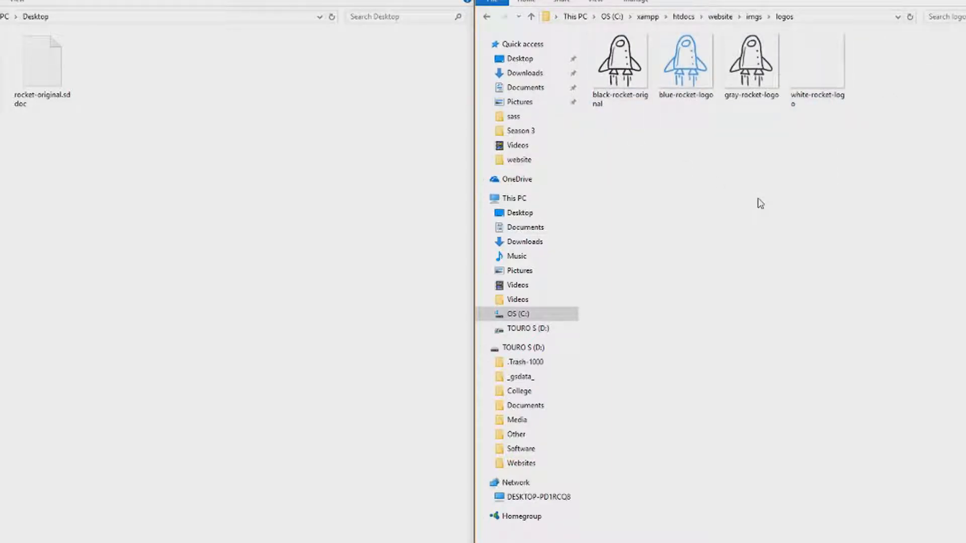